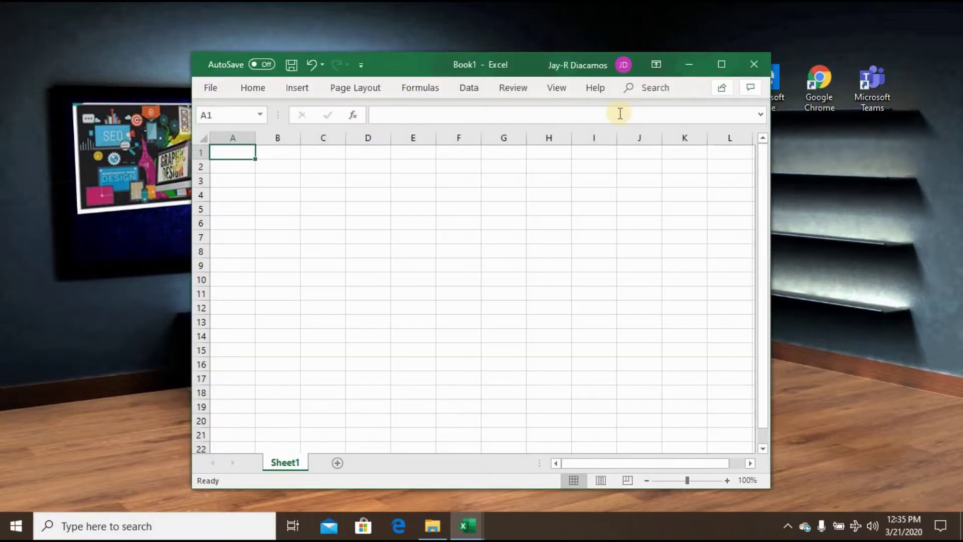
Close blank Book1 and arrange both grade workbooks, with the final grade workbook in front.
left_click(754, 72)
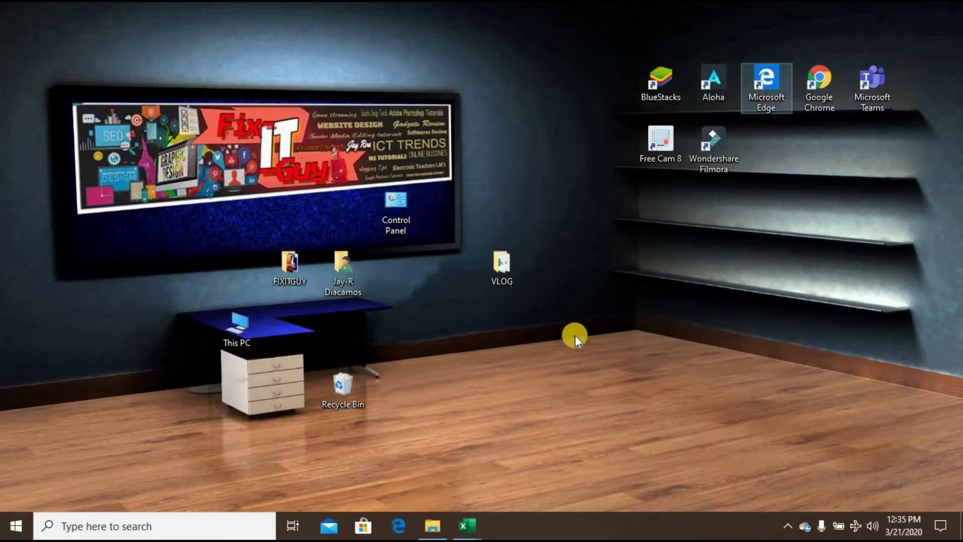
mouse_move(473, 532)
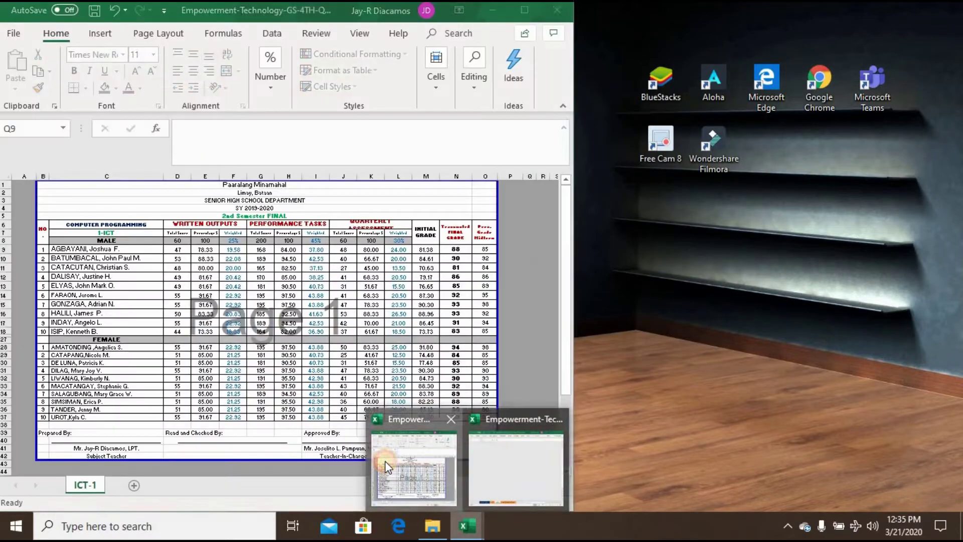
left_click(416, 459)
left_click(512, 493)
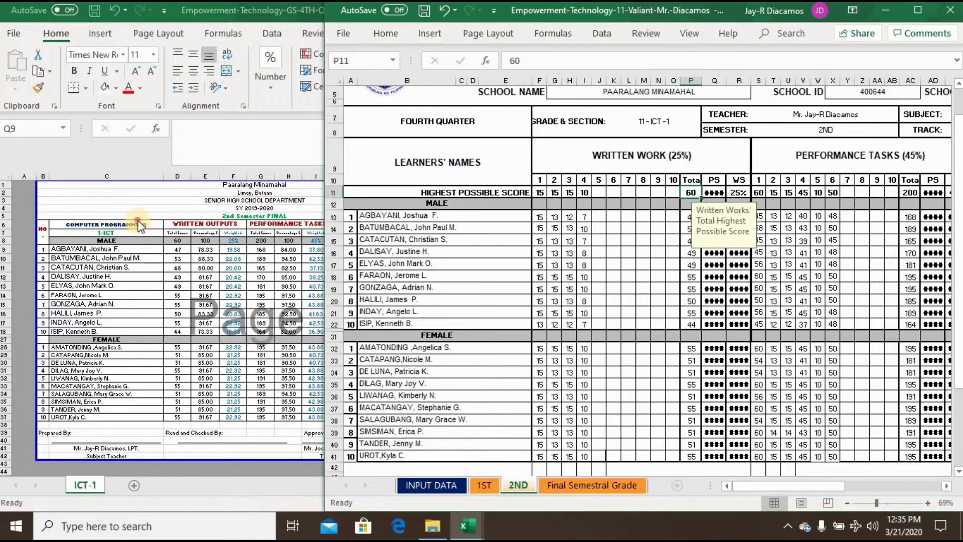
left_click(138, 224)
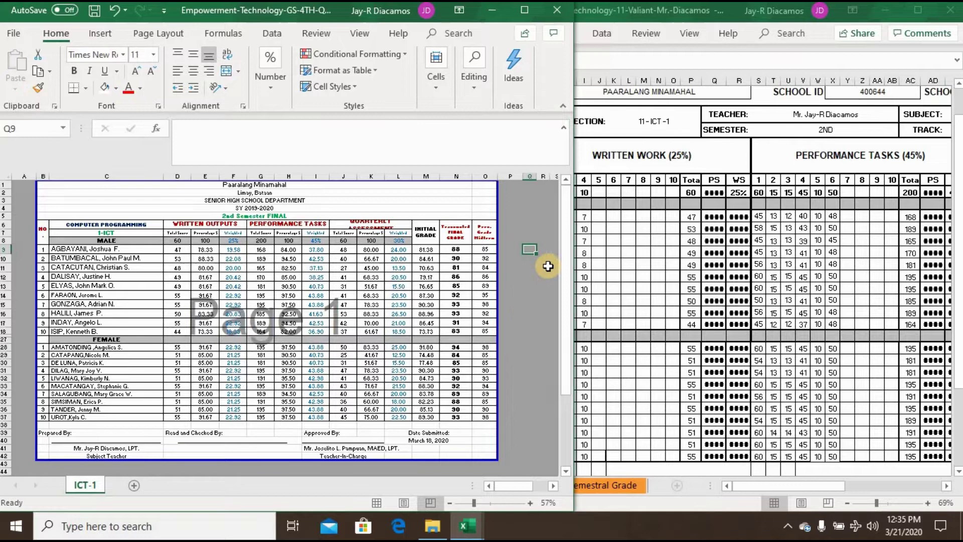
left_click(618, 42)
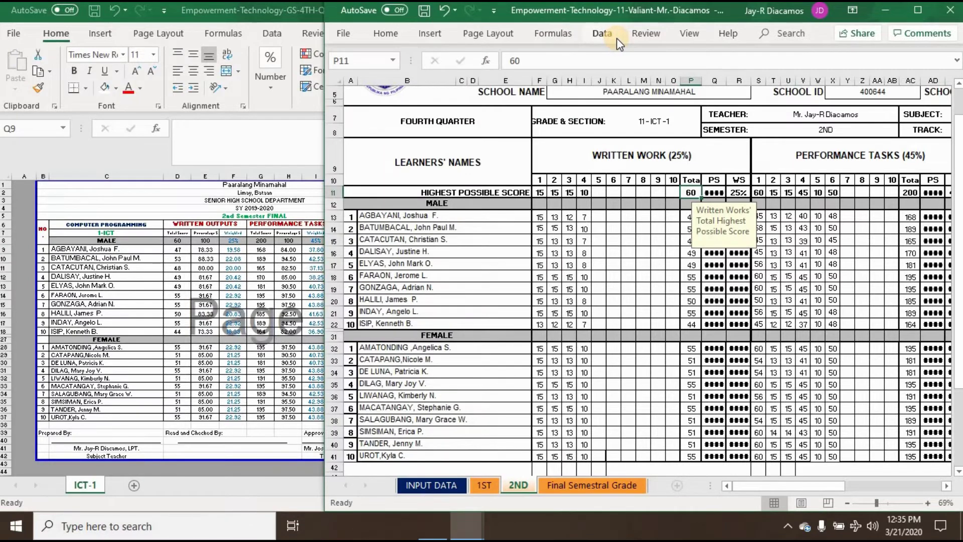
left_click(275, 129)
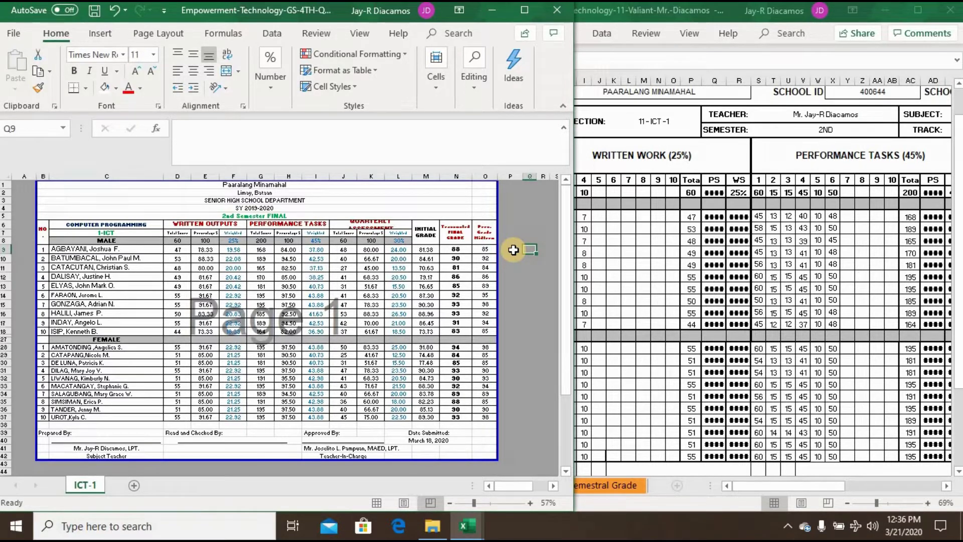
Open the Quick Access Toolbar's More Commands settings and switch the command list to All Commands.
left_click(165, 10)
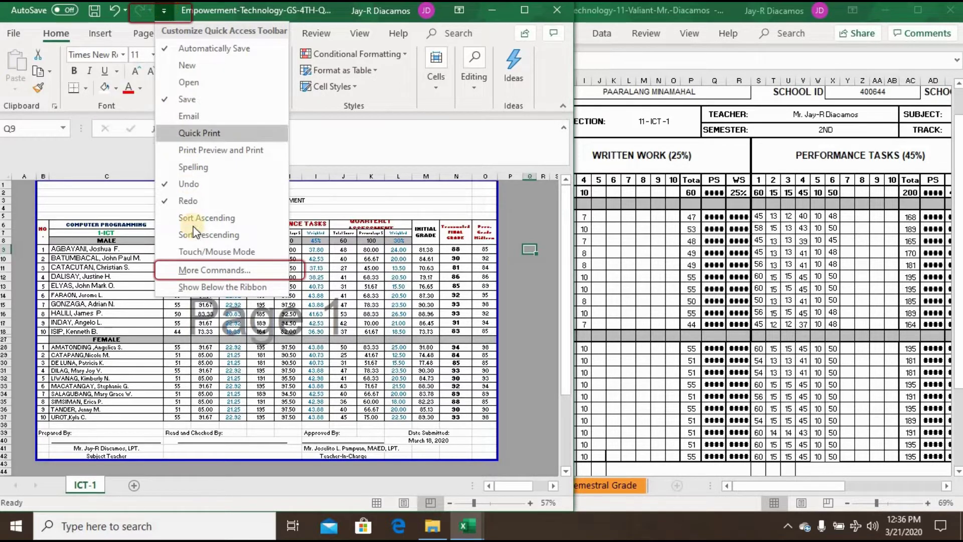
left_click(194, 266)
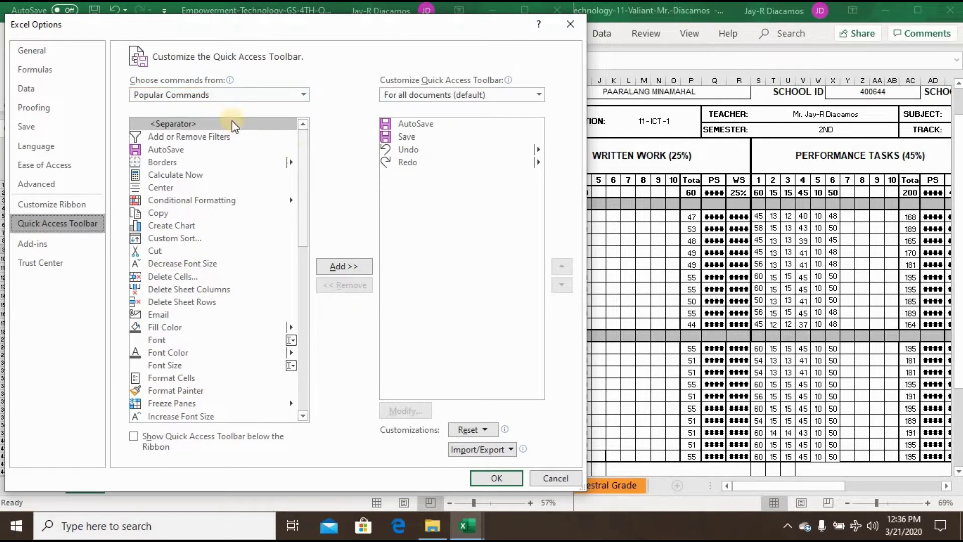
mouse_move(270, 94)
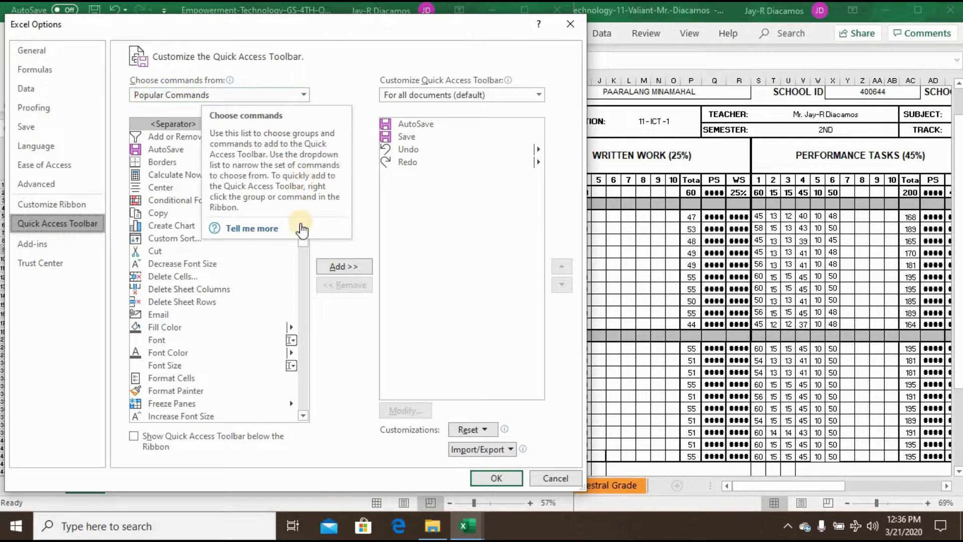
left_click(187, 98)
left_click(303, 127)
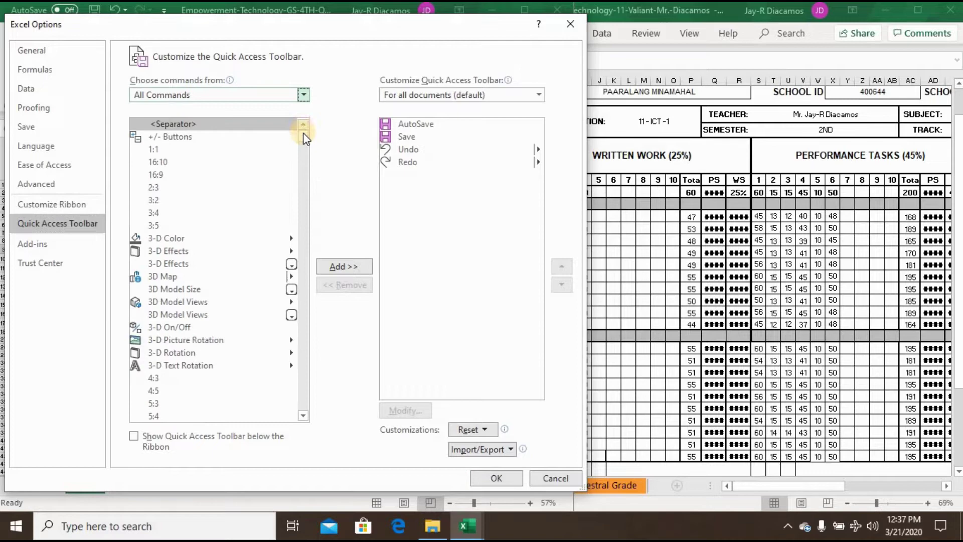
Locate the Speak Cells commands in the All Commands list and select Speak Cells.
left_click(303, 359)
left_click_drag(303, 272, 305, 374)
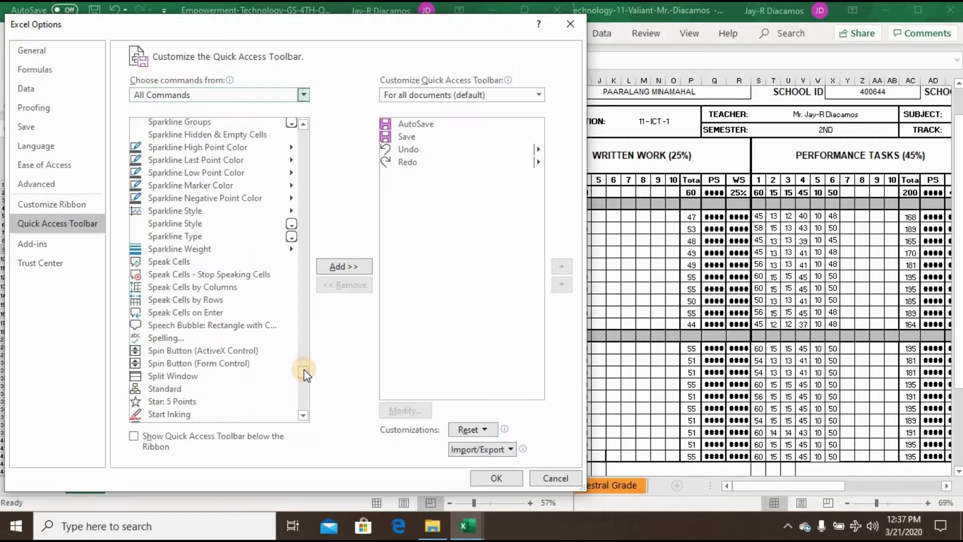
left_click(169, 261)
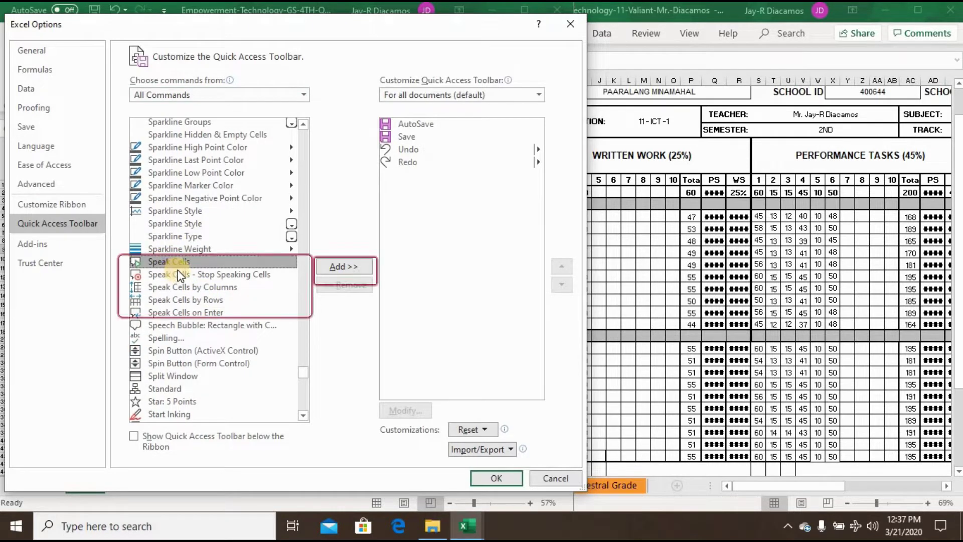
key("Down")
key("Down")
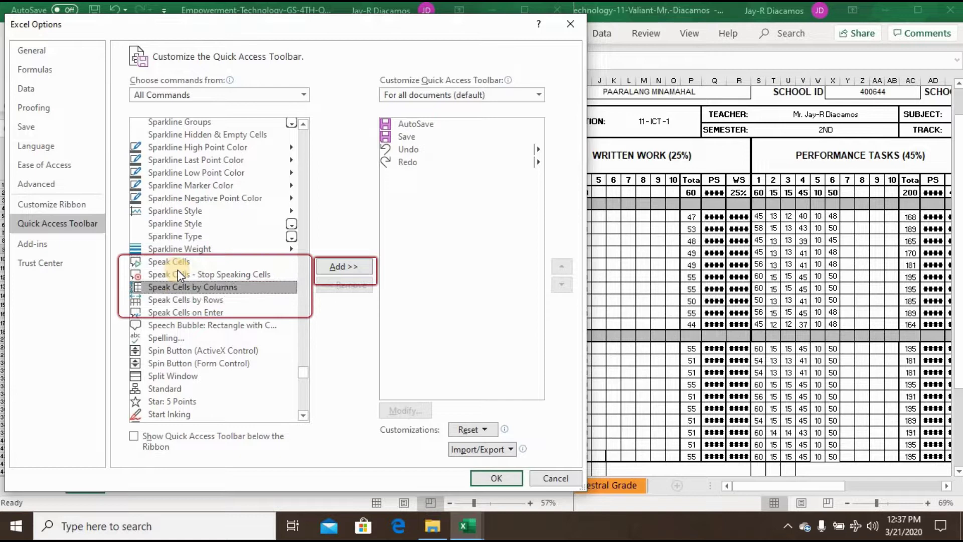
key("Down")
key("Down")
key("Up")
key("Up")
key("Up")
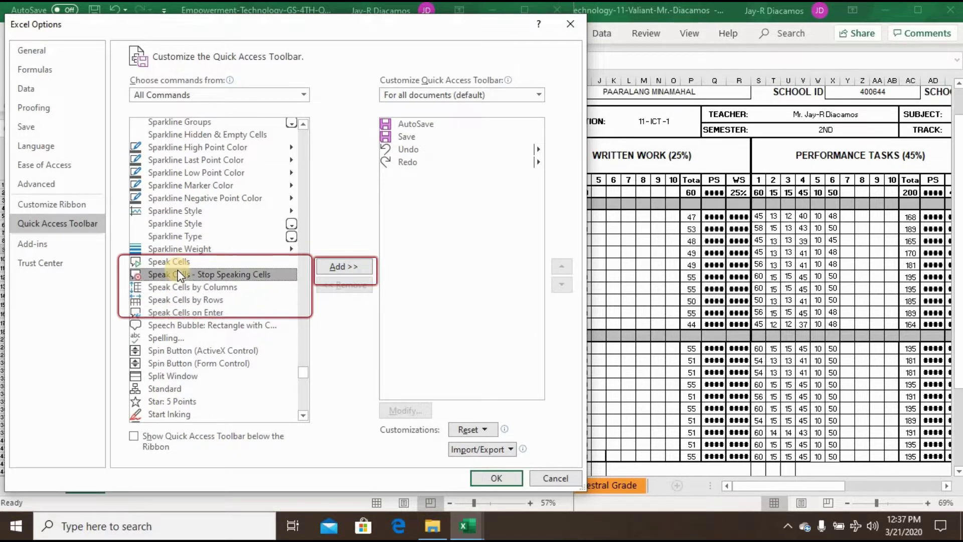
key("Up")
Add Speak Cells, Stop Speaking, by Columns, by Rows and on Enter to the toolbar, and confirm.
left_click(335, 262)
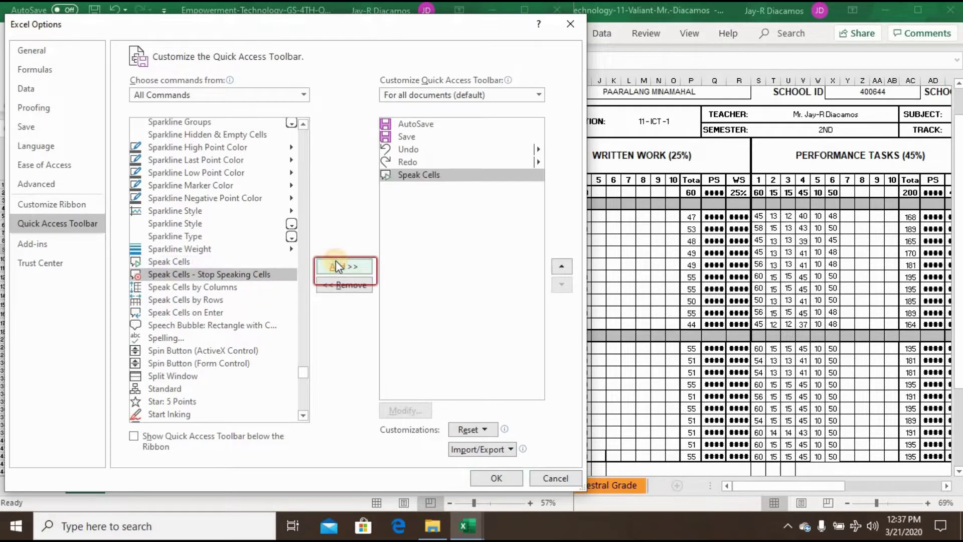
left_click(334, 267)
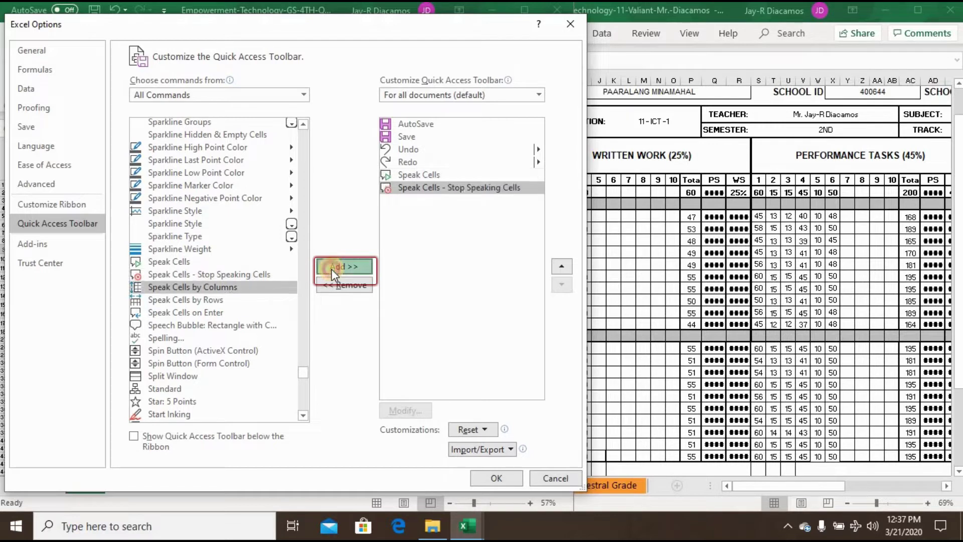
left_click(333, 267)
left_click(334, 267)
left_click(333, 267)
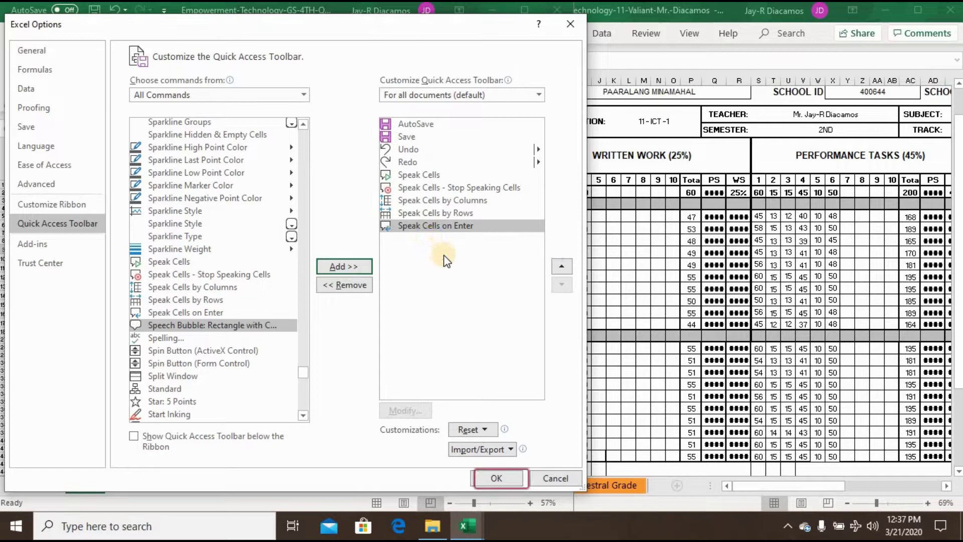
left_click(489, 474)
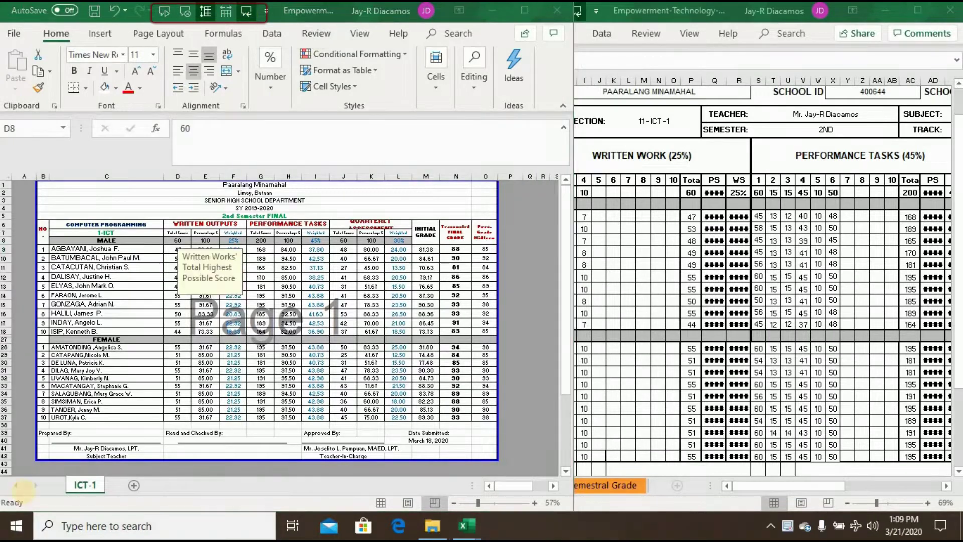
Select C6:C31 and hear COMPUTER PROGRAMMING, 1-ICT and MALE read aloud while stepping through.
left_click(65, 223)
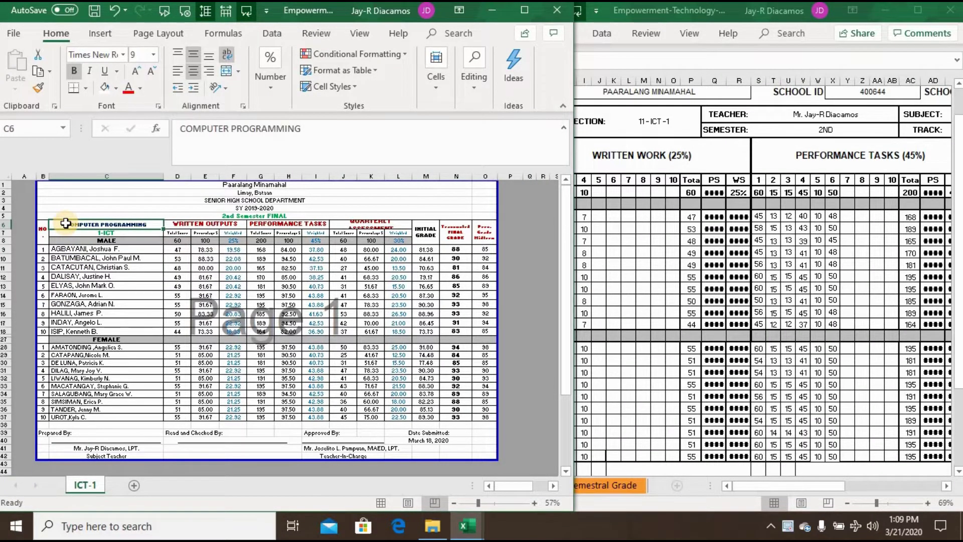
left_click_drag(65, 222, 79, 416)
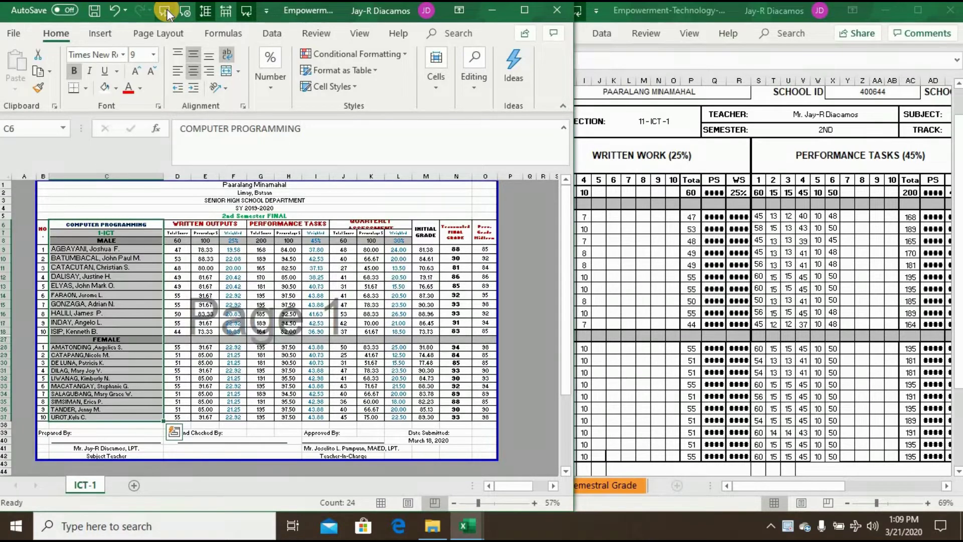
key("Down")
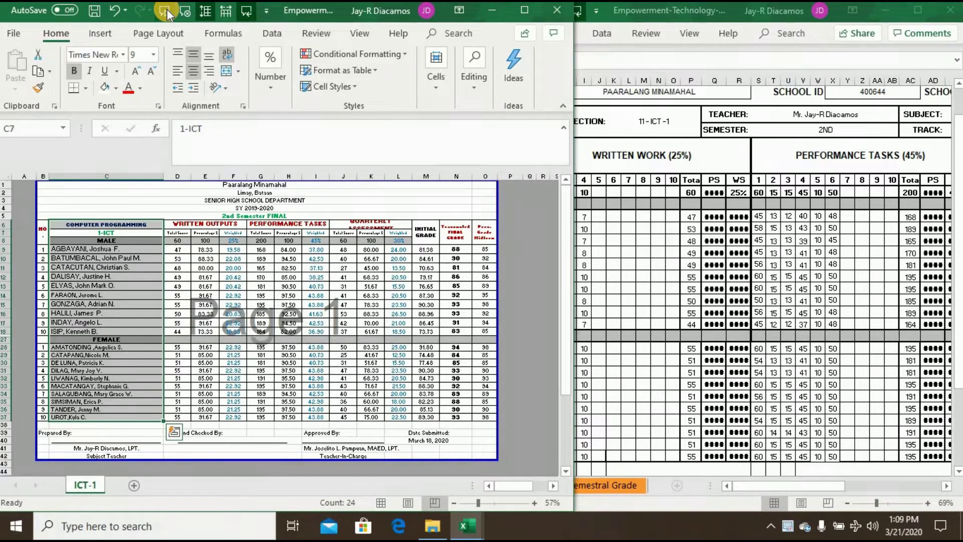
key("Down")
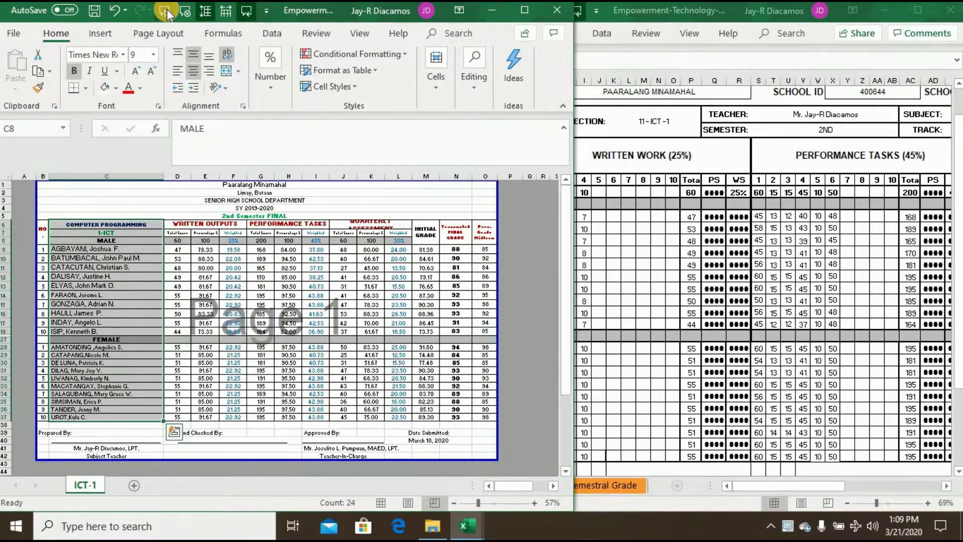
key("Up")
key("Up")
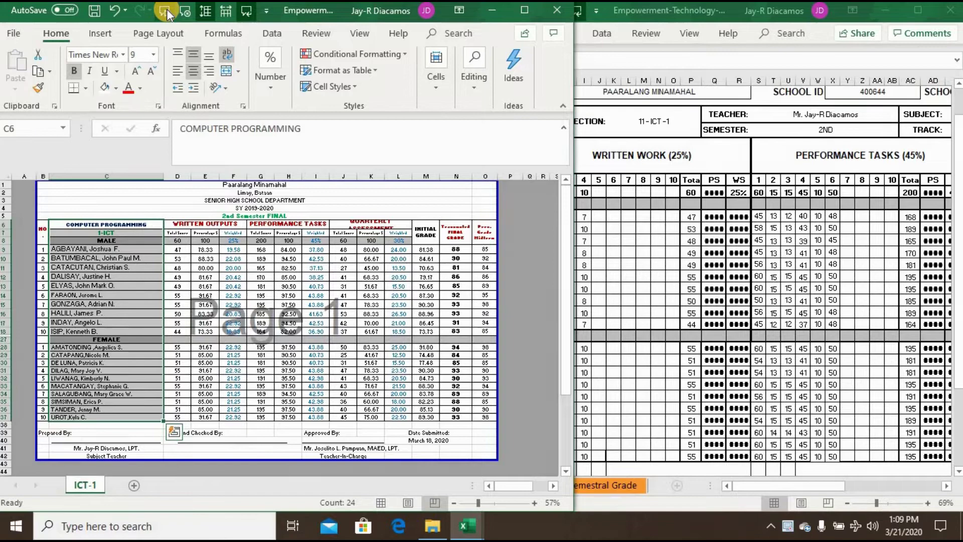
key("Down")
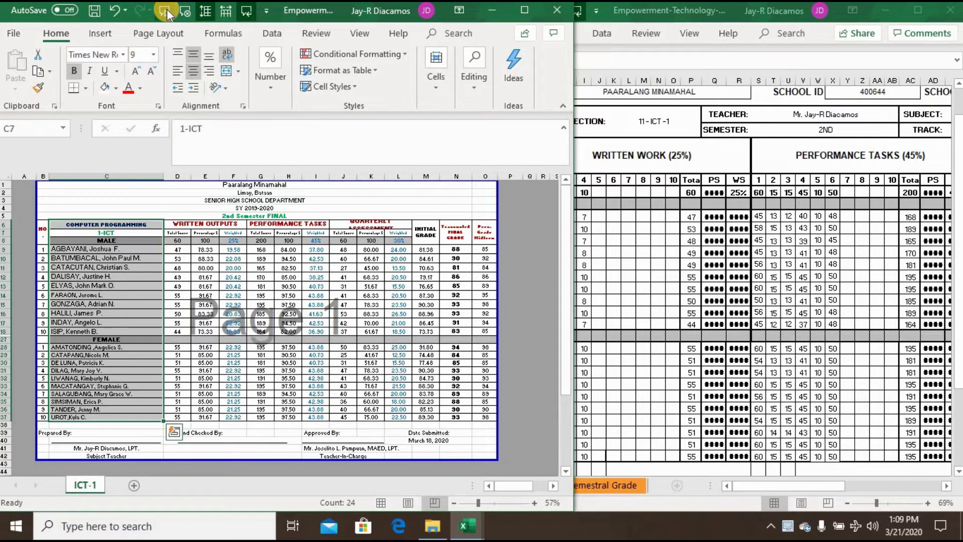
key("Down")
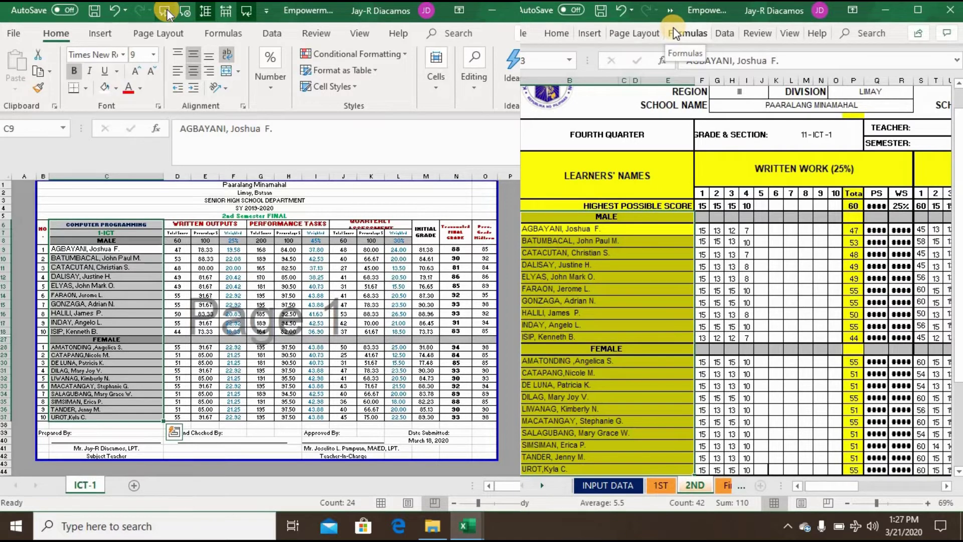
Hear each male learner's name read aloud, moving down the names column.
key("Down")
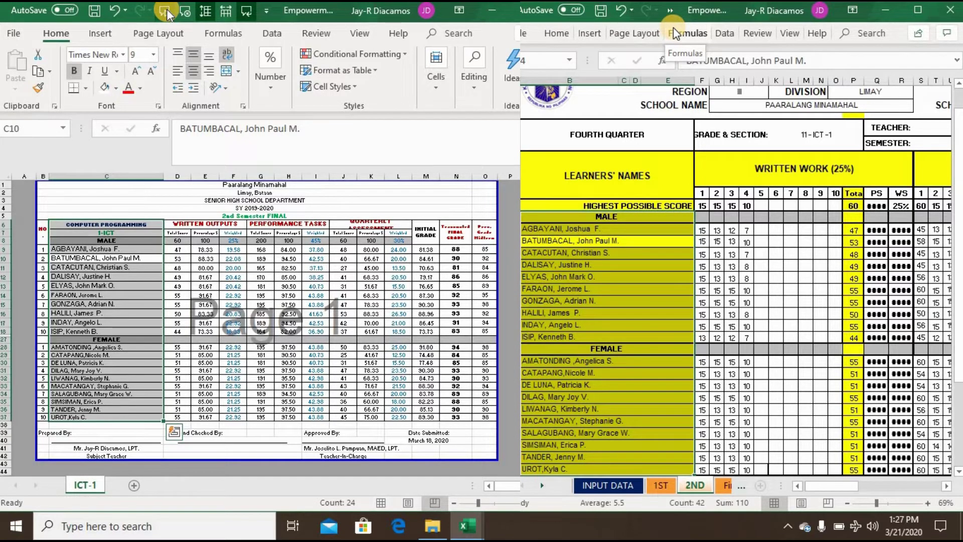
key("Down")
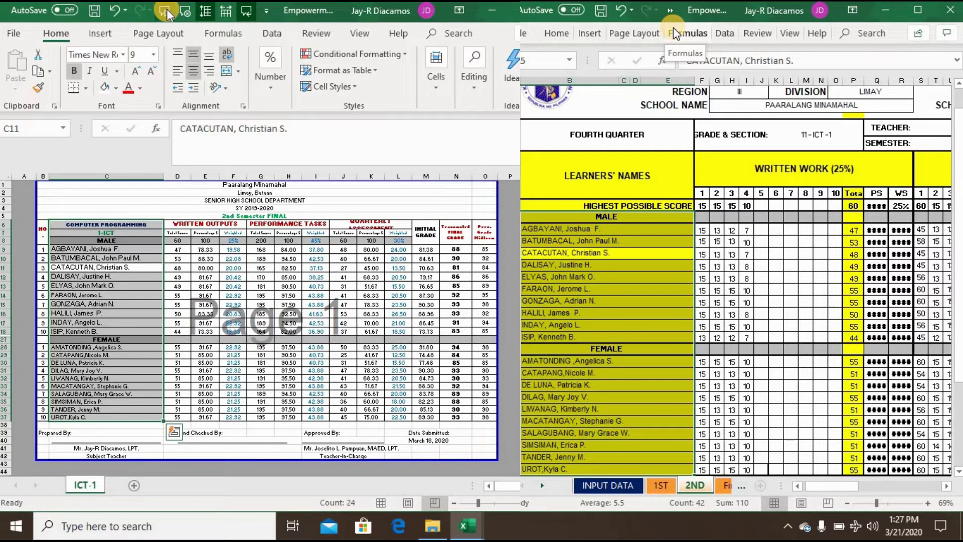
key("Down")
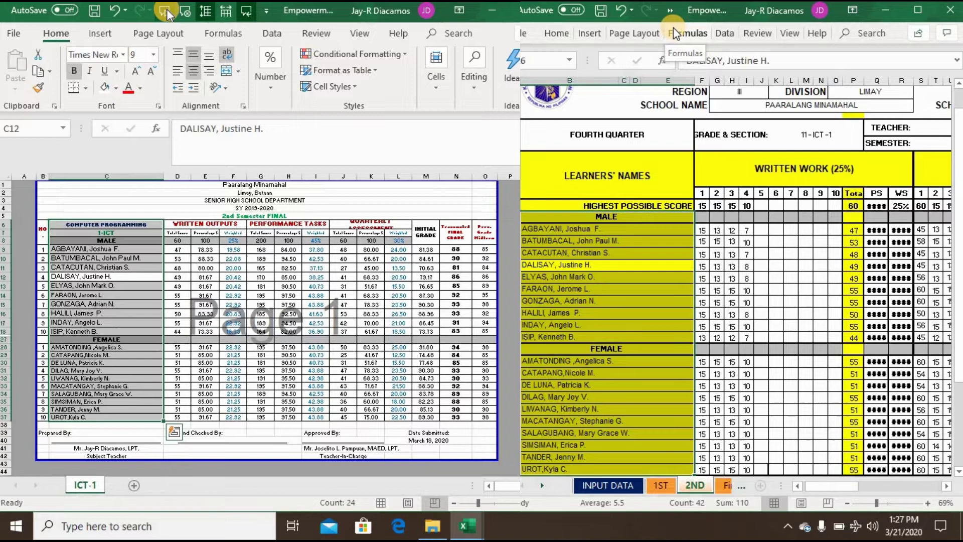
key("Down")
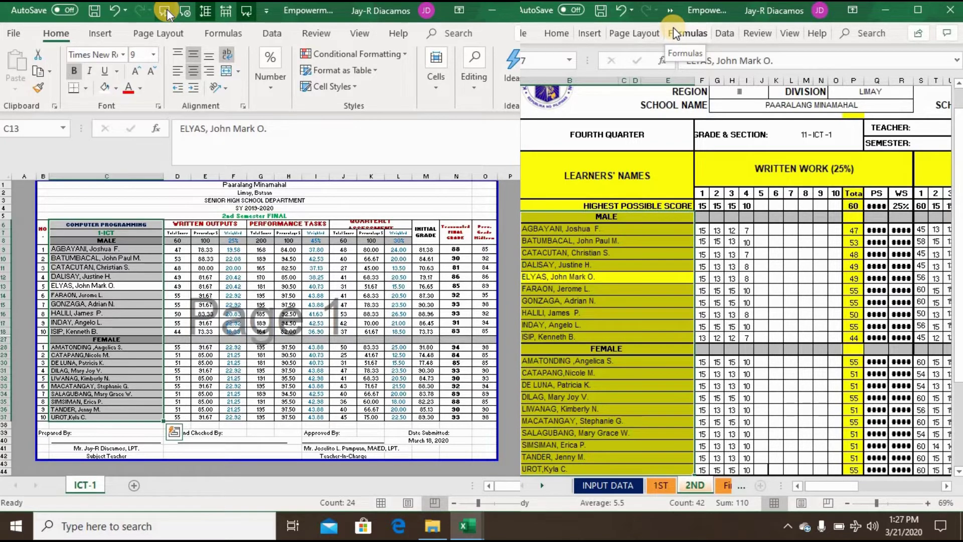
key("Down")
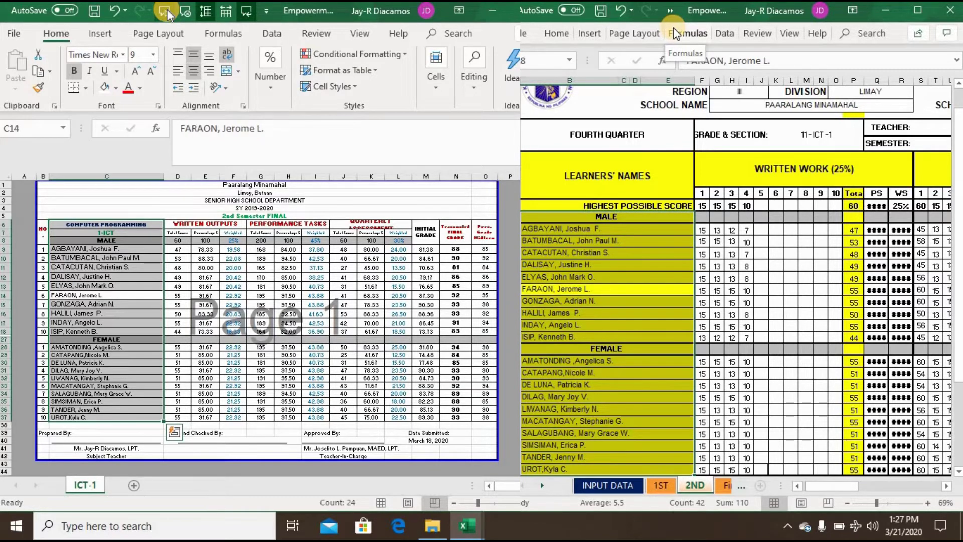
key("Down")
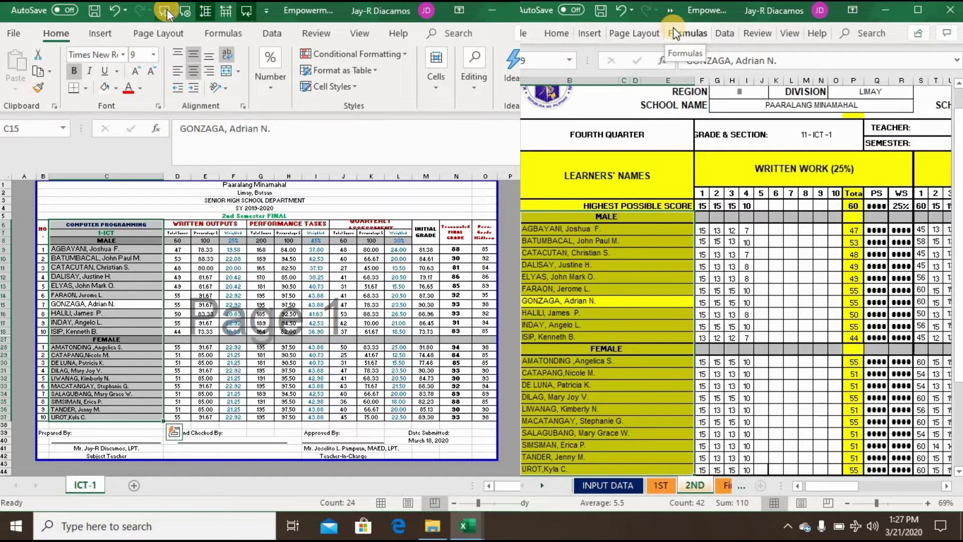
key("Down")
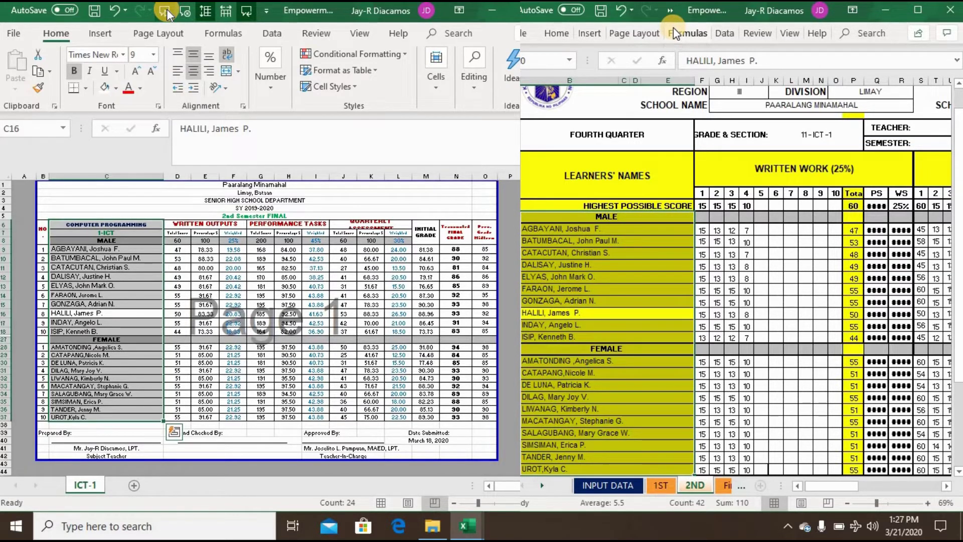
key("Down")
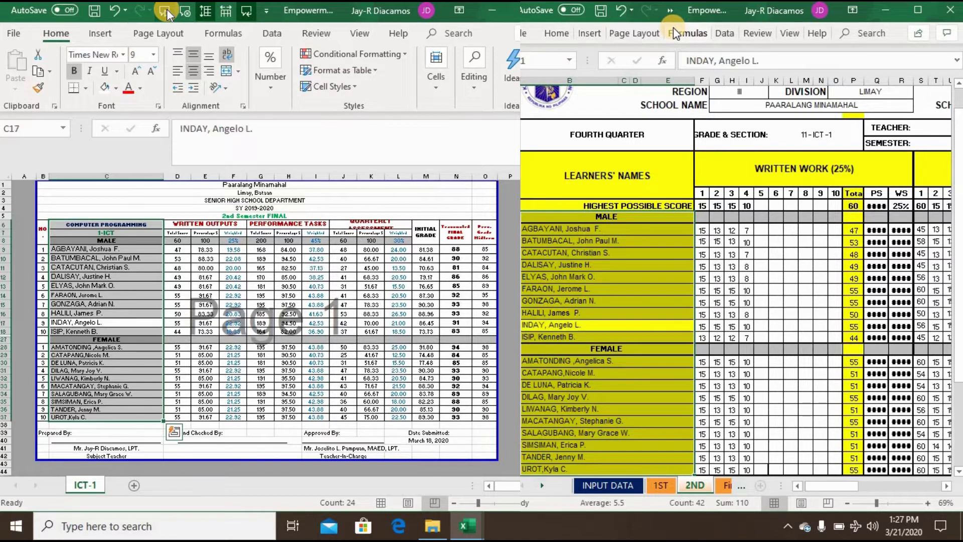
key("Down")
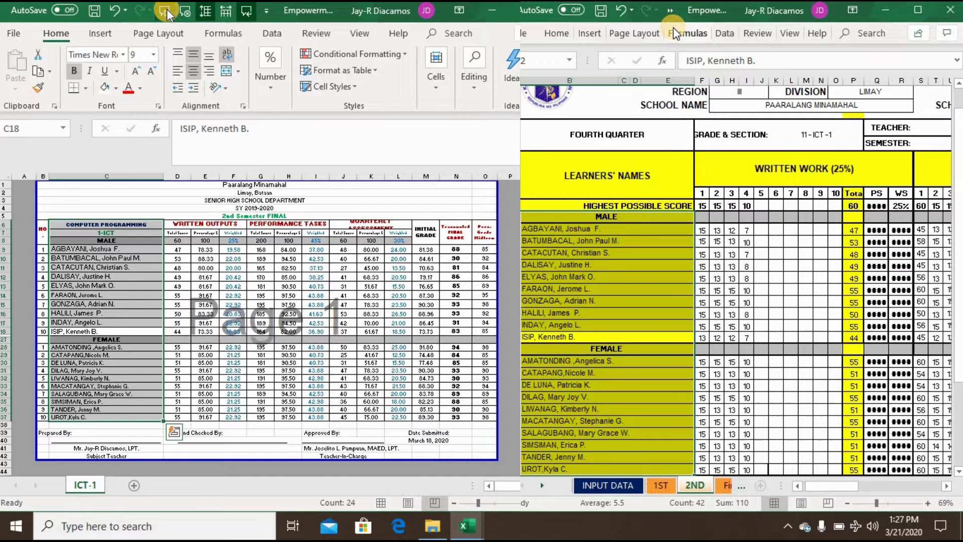
key("Down")
Continue into the FEMALE section, hearing each female learner's name through the last one.
key("Down")
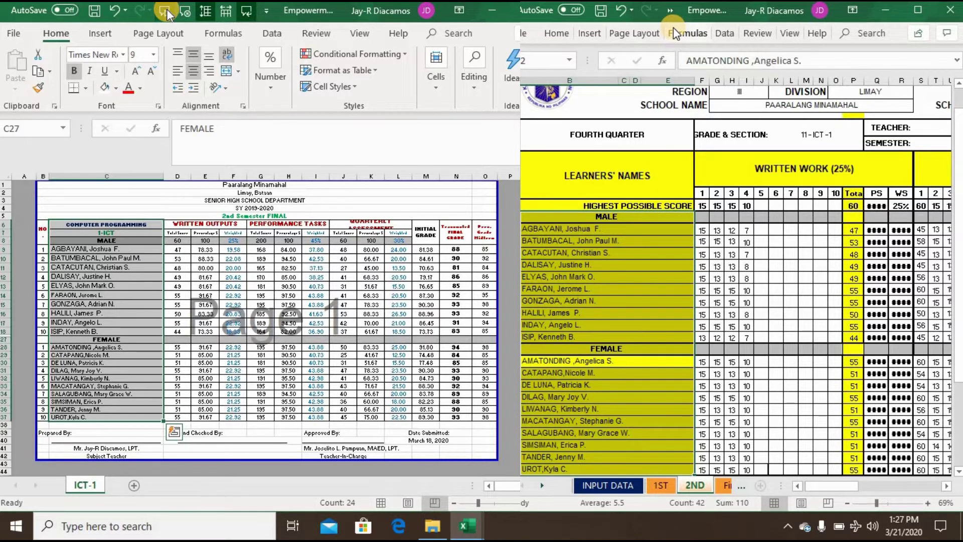
key("Down")
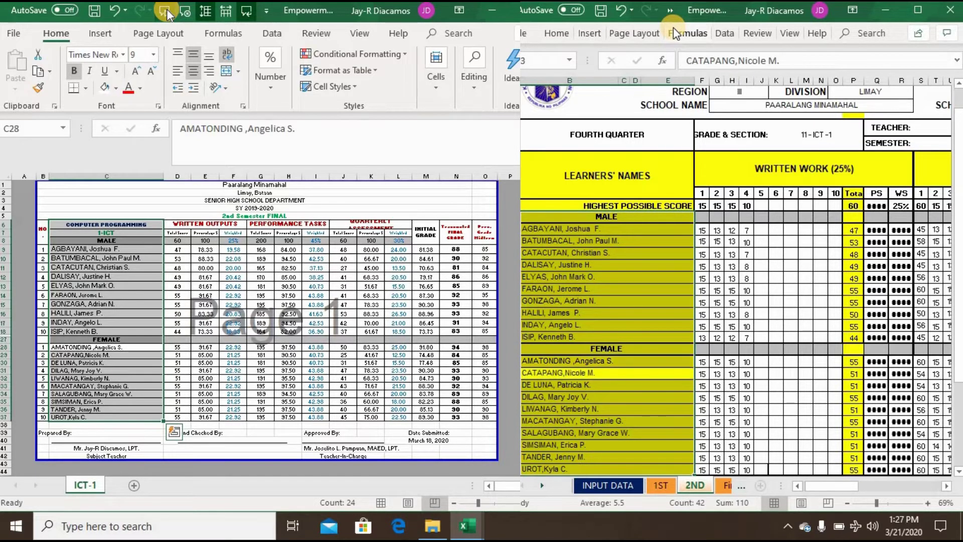
key("Down")
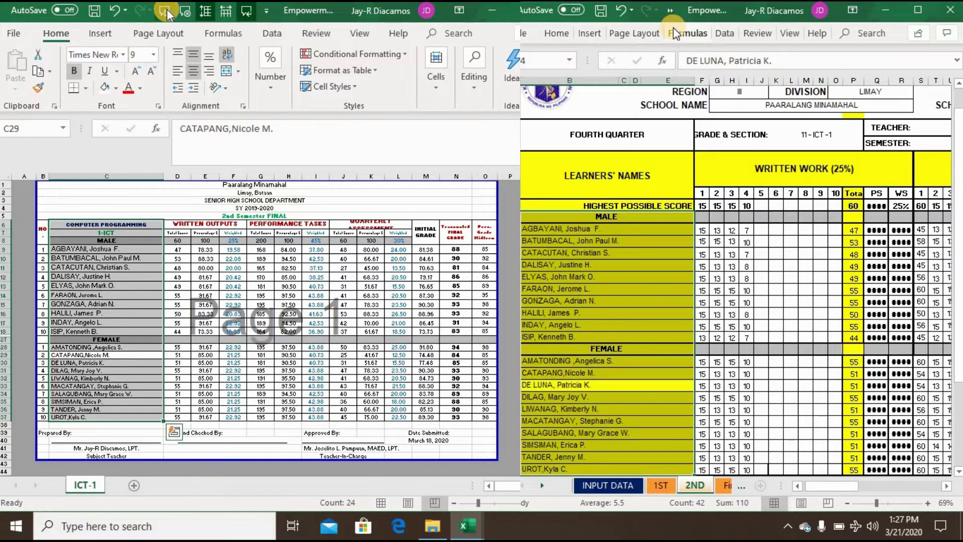
key("Down")
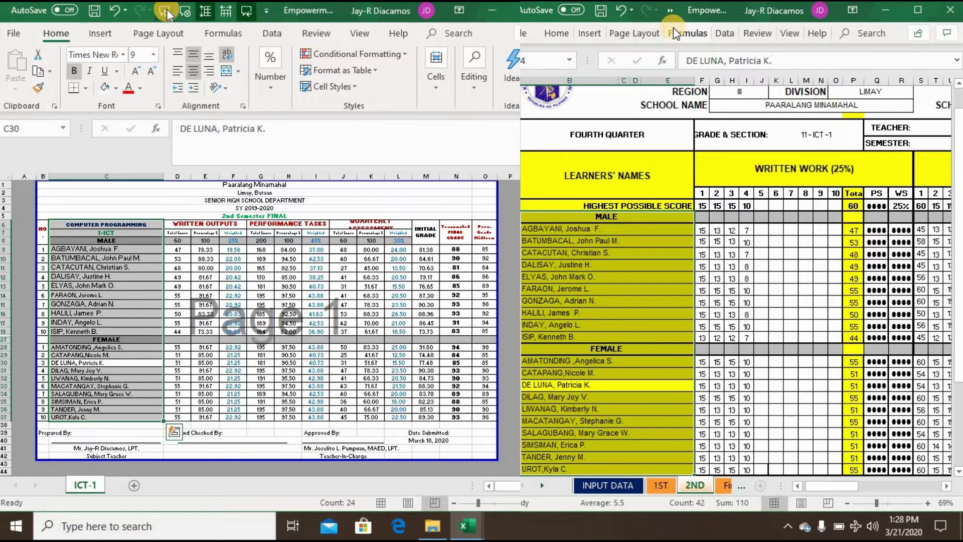
key("Down")
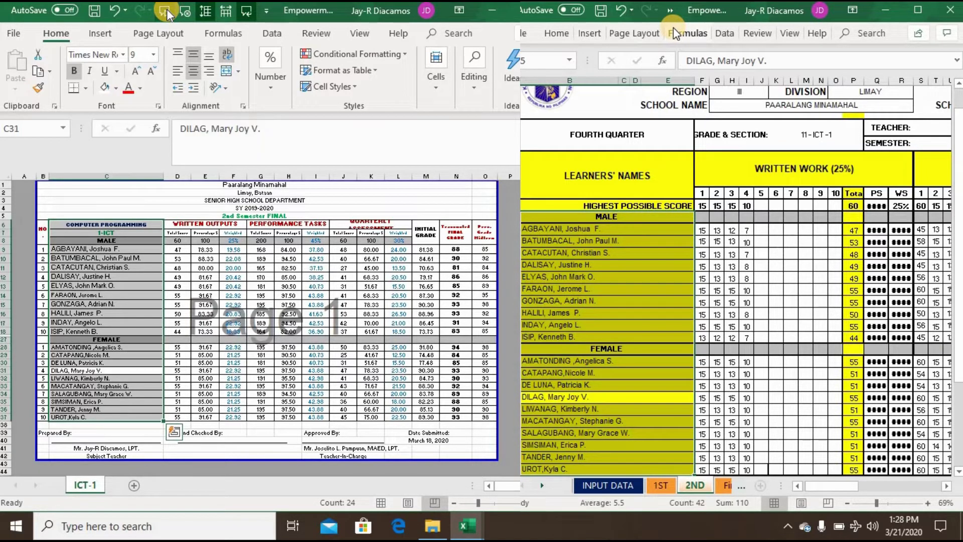
key("Down")
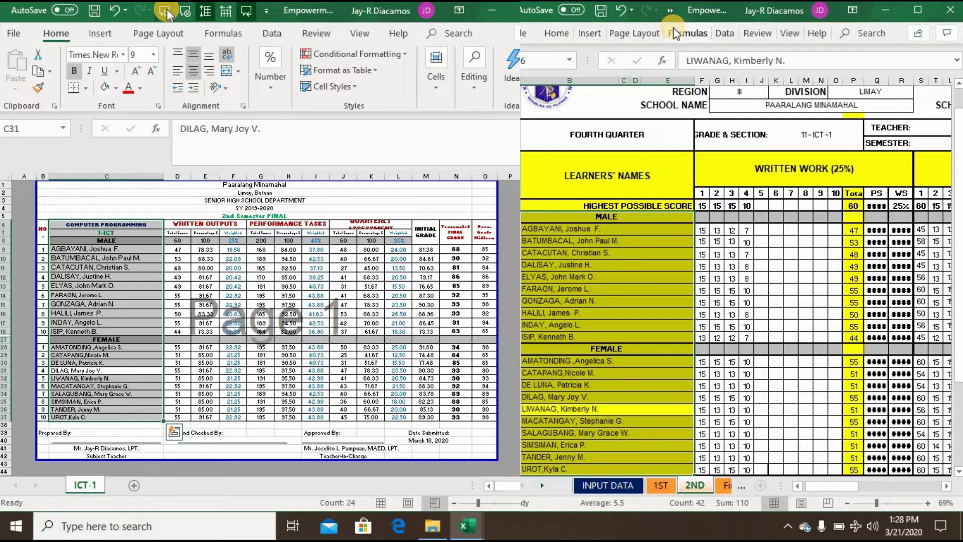
key("Down")
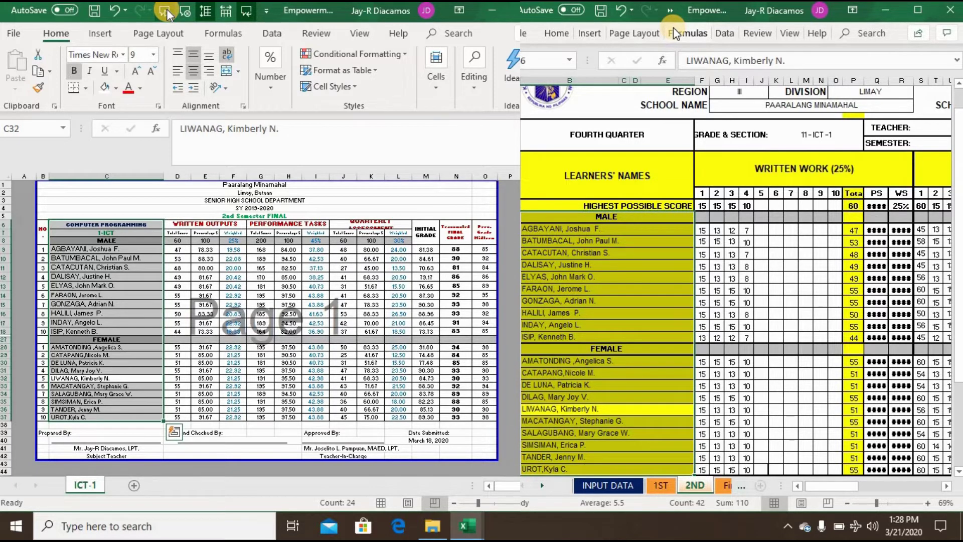
key("Down")
key("Down")
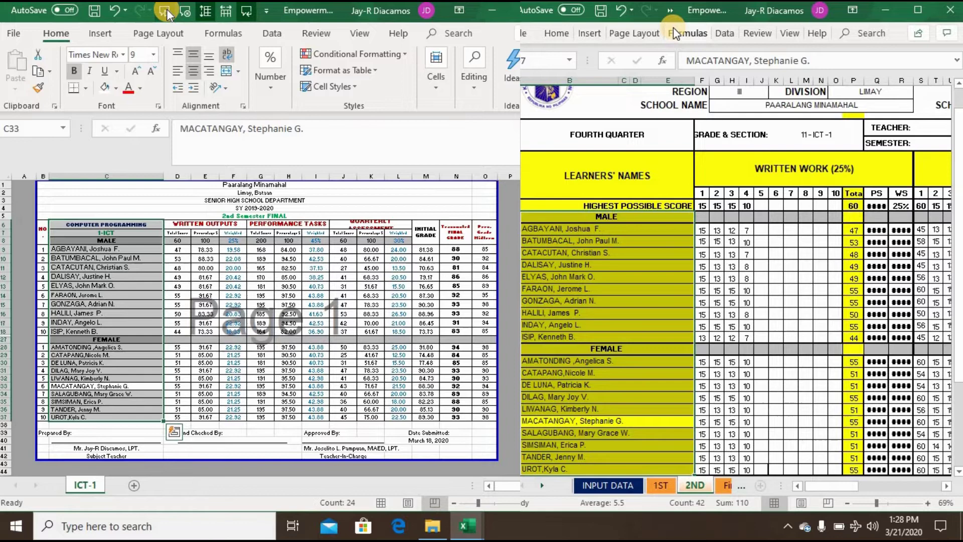
key("Down")
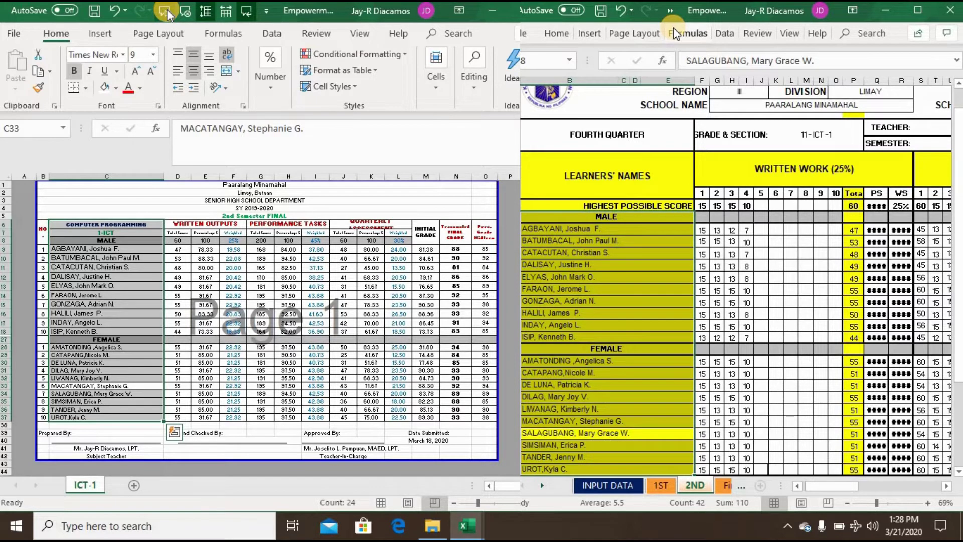
key("Down")
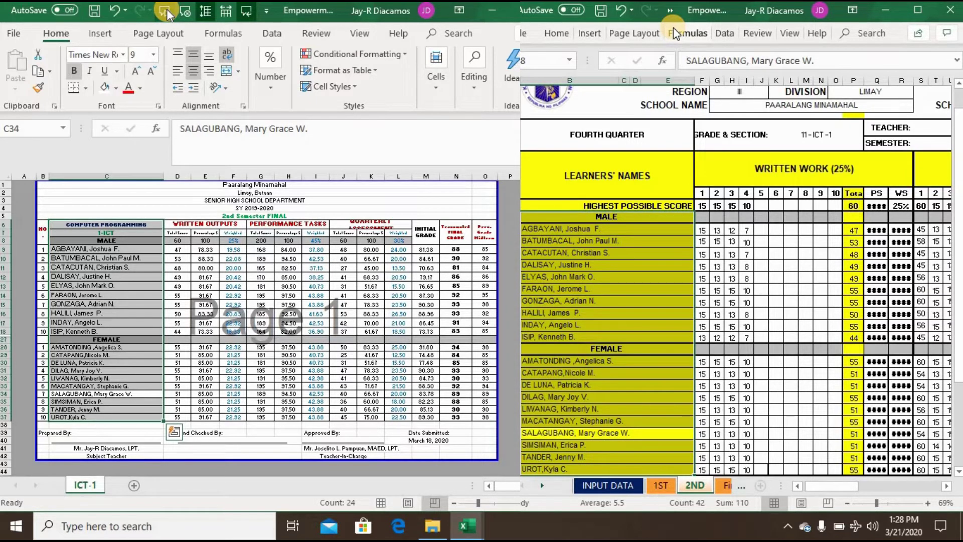
key("Down")
key("Down")
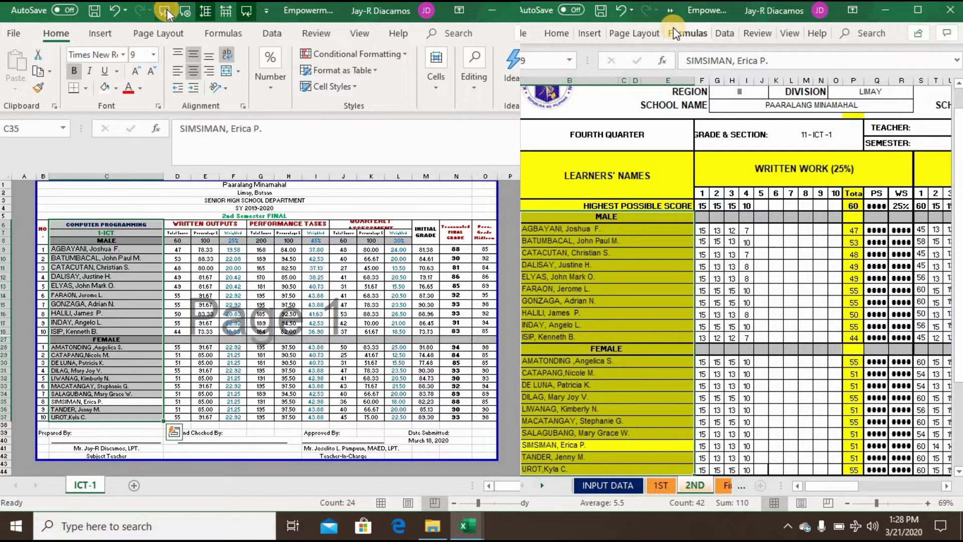
key("Down")
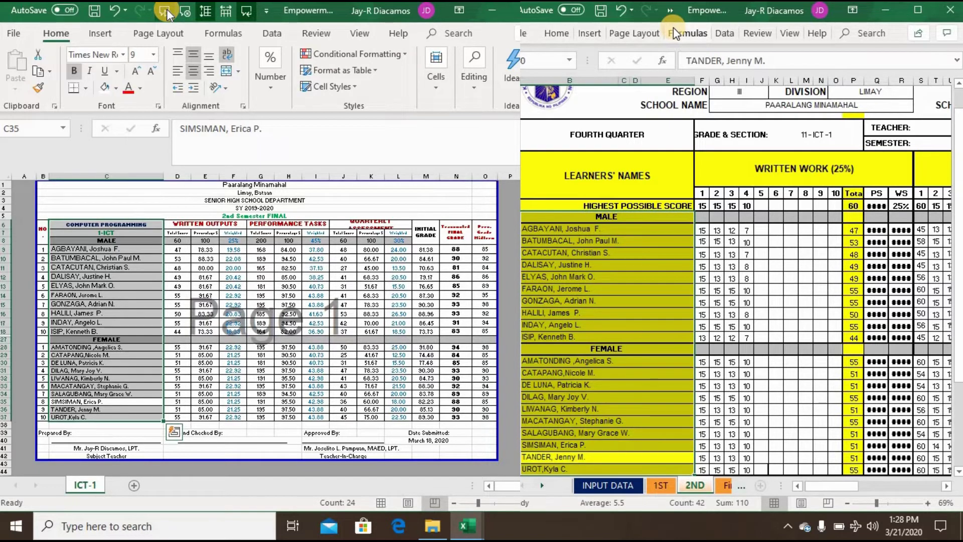
key("Down")
key("Down")
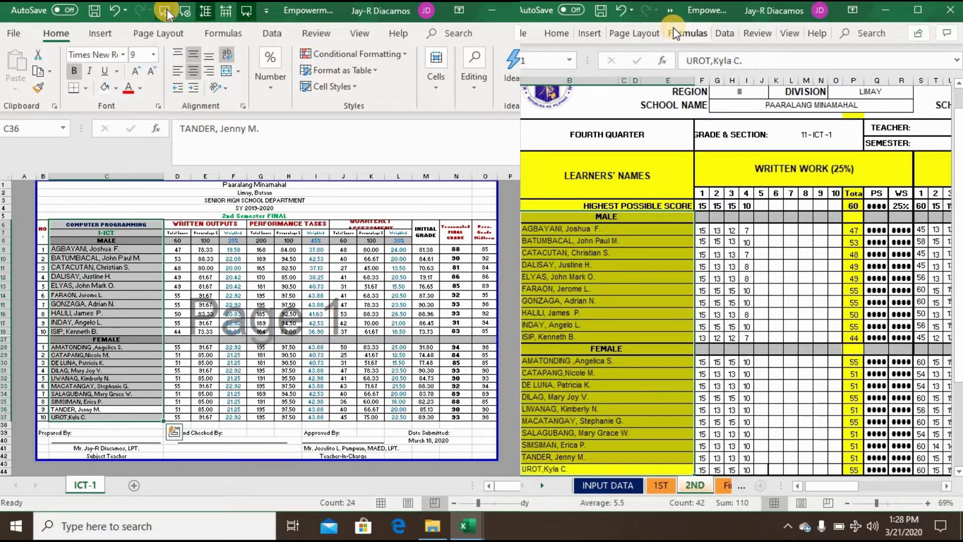
key("Down")
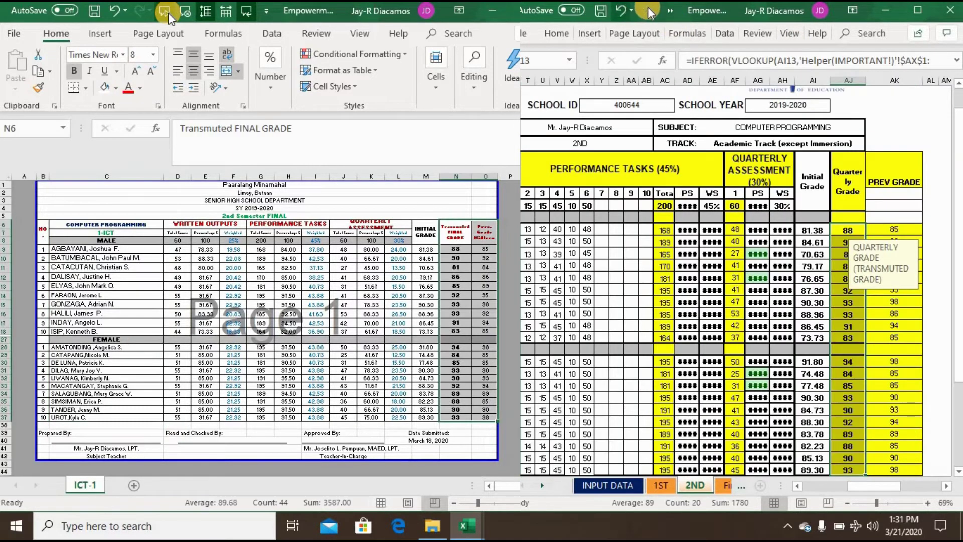
Switch to the other grading window and hear the male students' column N grades read aloud.
left_click(673, 12)
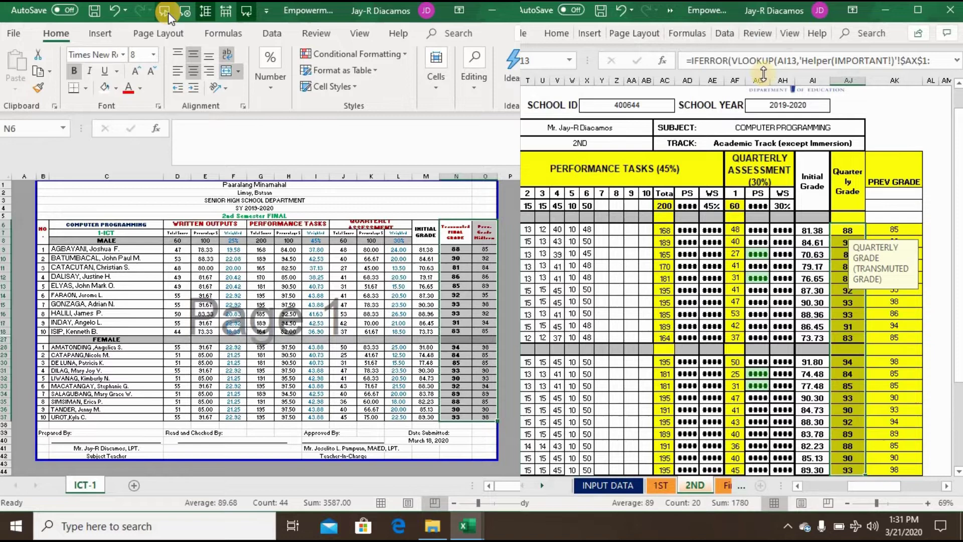
key("Down")
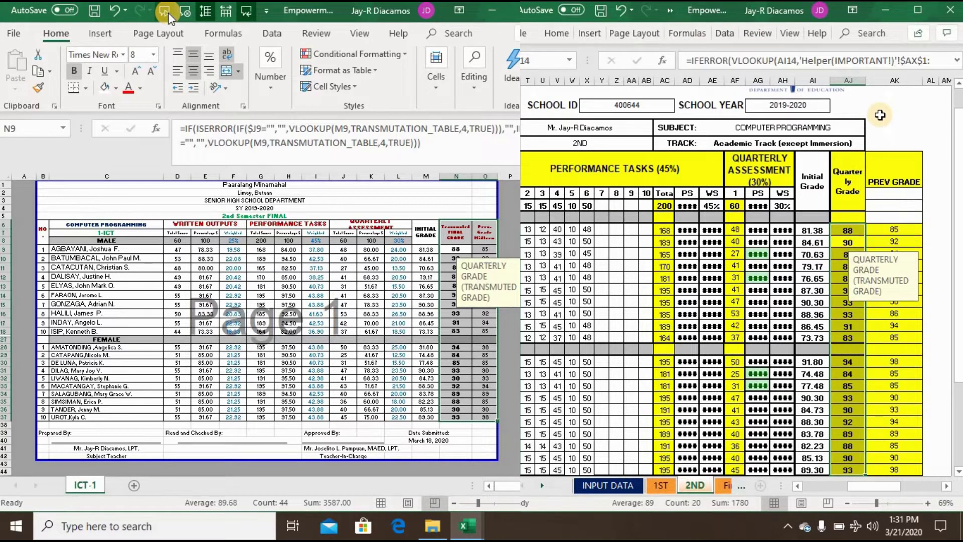
key("Down")
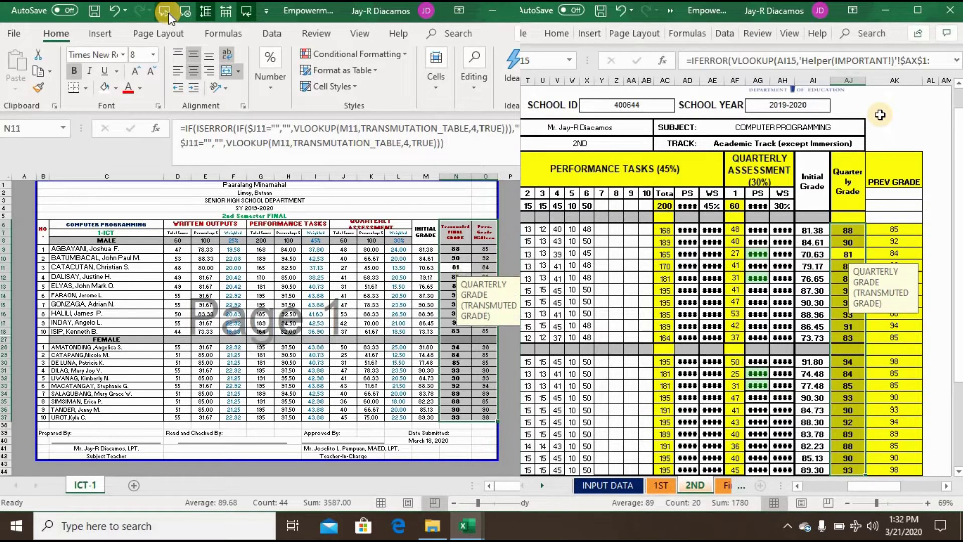
key("Down")
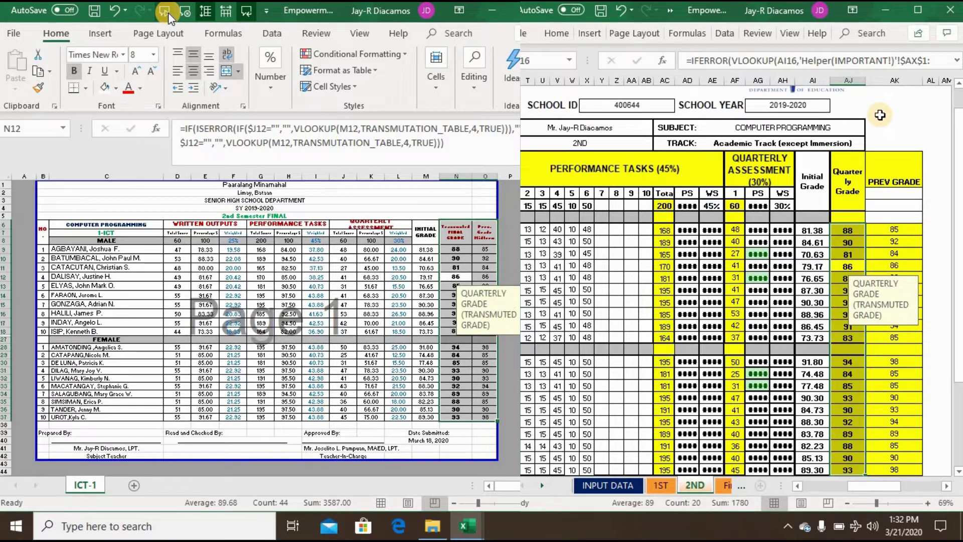
key("Down")
key("Down")
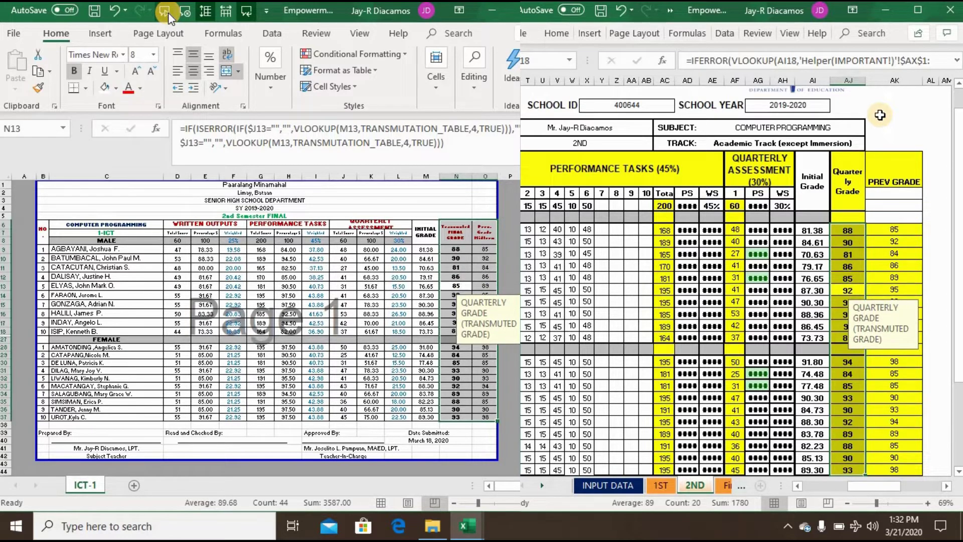
key("Down")
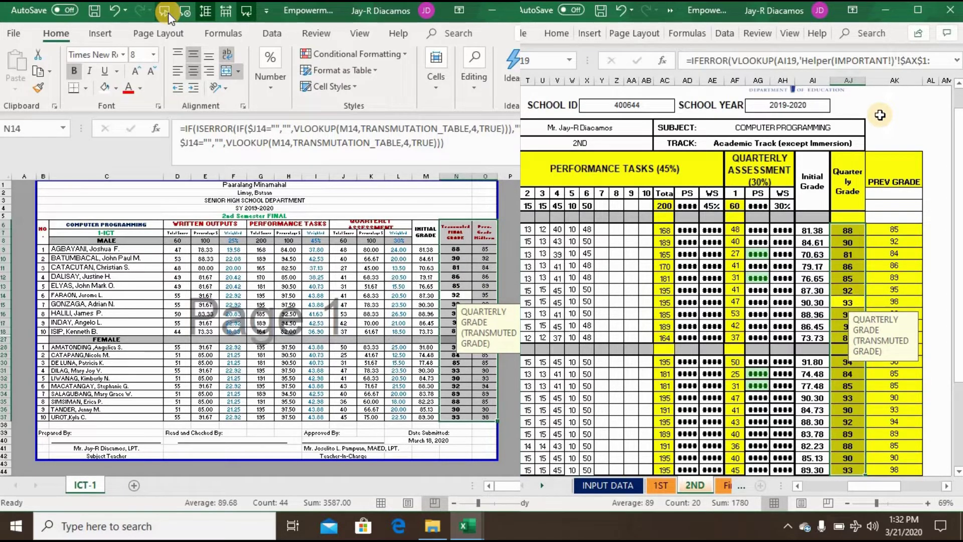
key("Down")
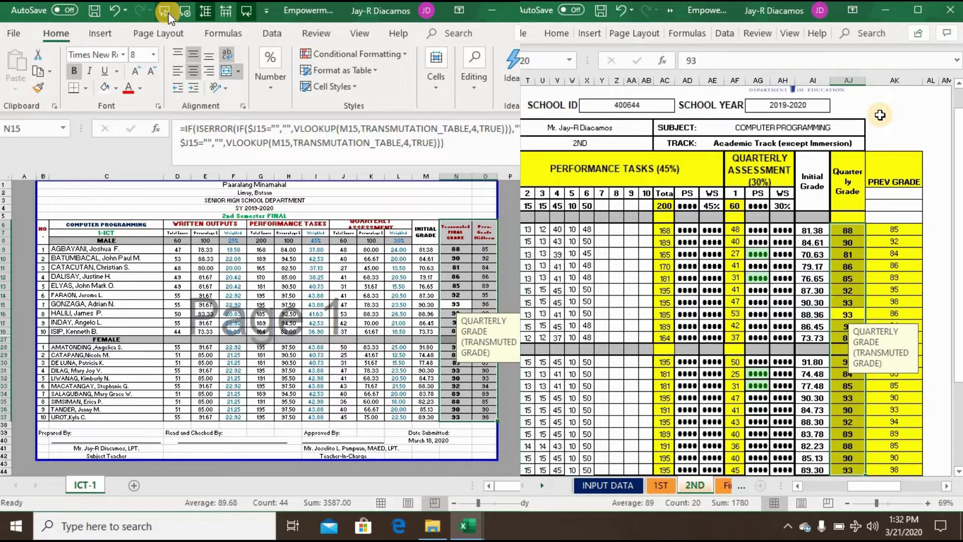
key("Down")
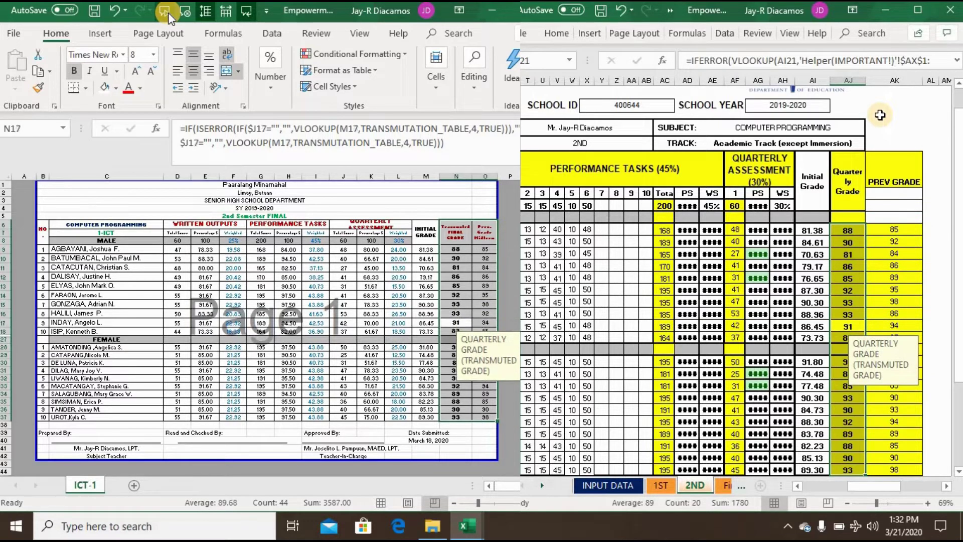
key("Down")
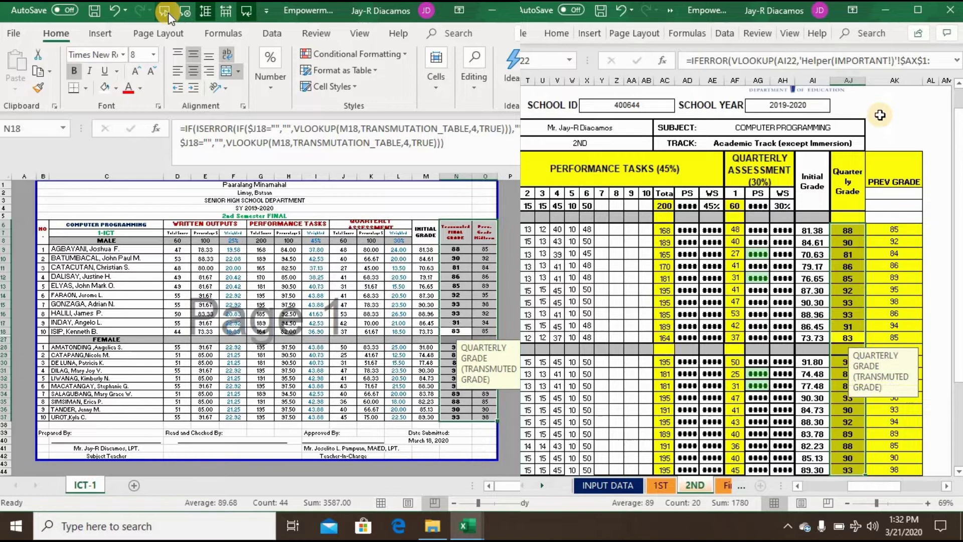
Continue down column N, hearing each female student's transmuted grade read aloud.
key("Down")
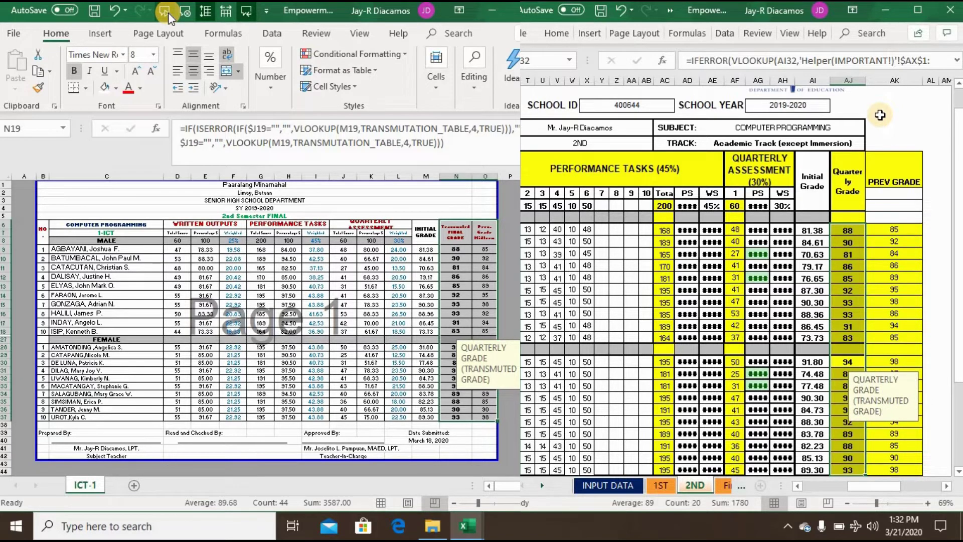
key("Down")
key("Down")
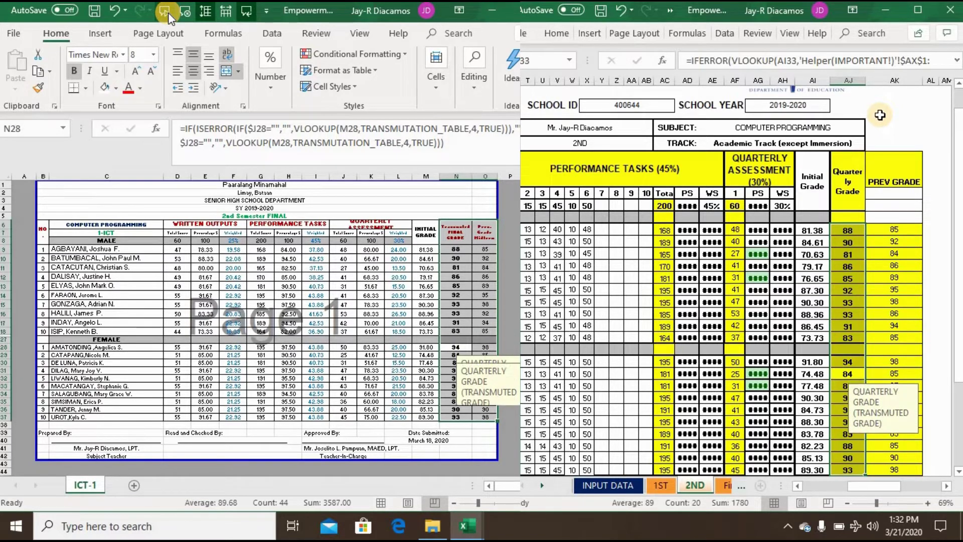
key("Down")
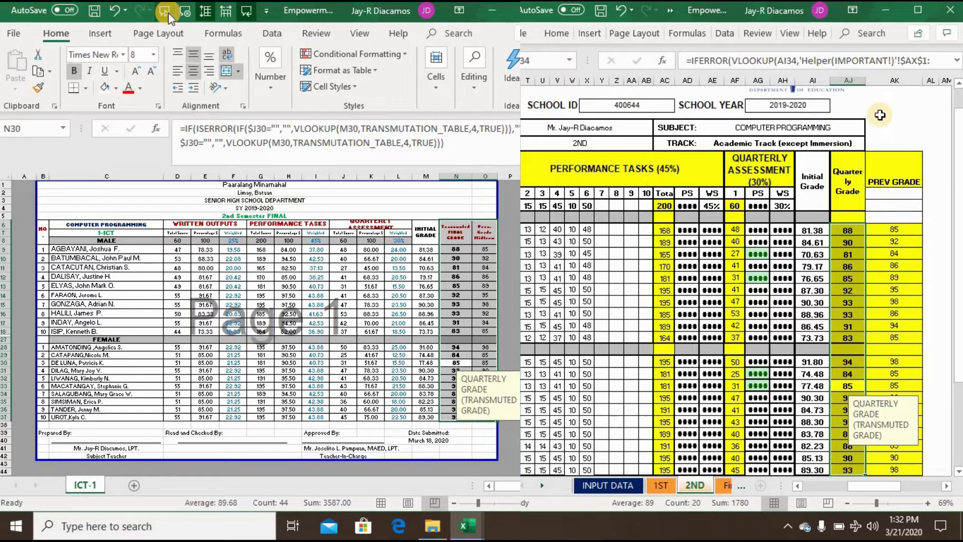
key("Down")
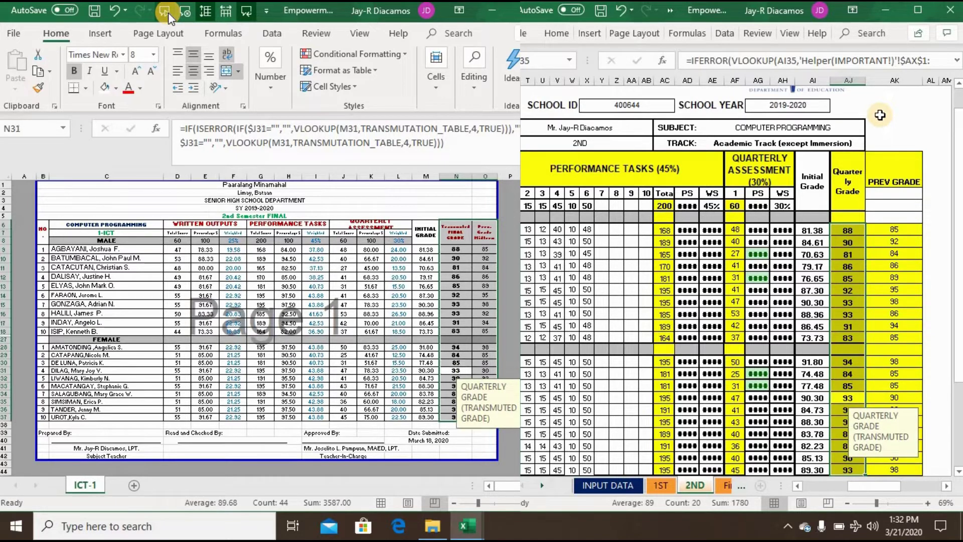
key("Down")
key("Down")
key("Down")
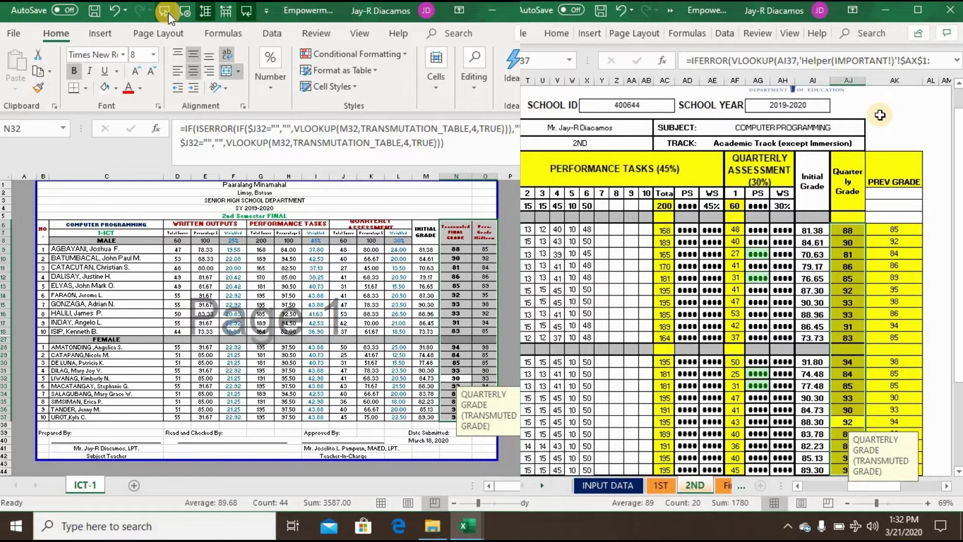
key("Down")
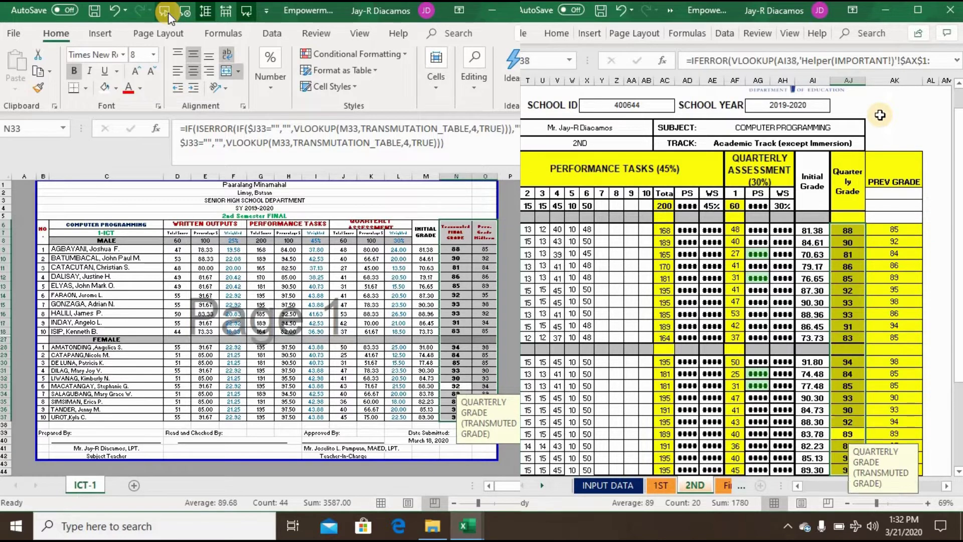
key("Down")
key("Down")
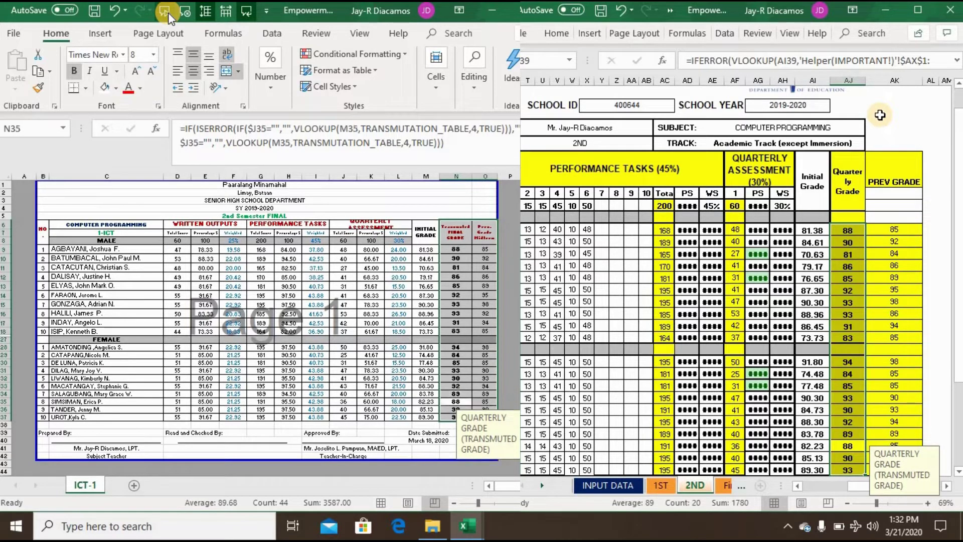
key("Down")
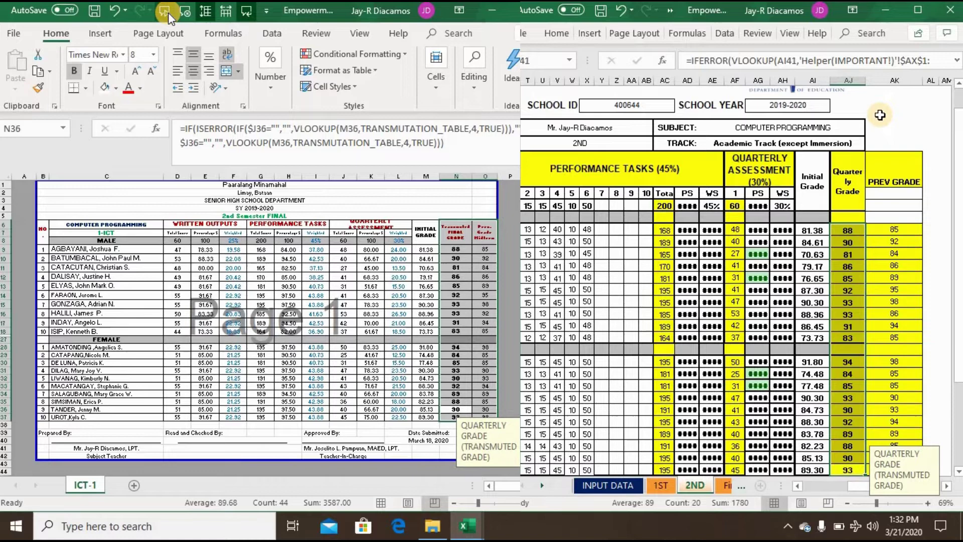
key("Down")
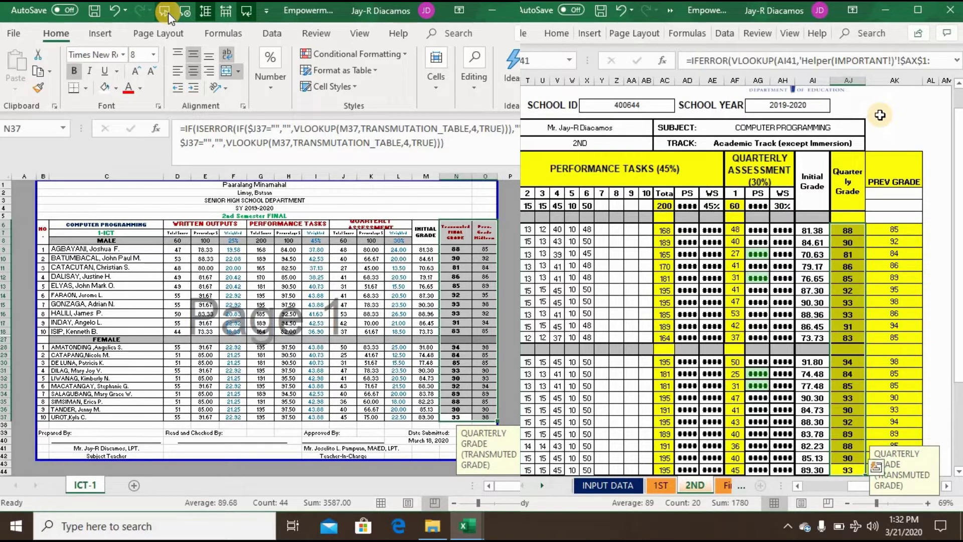
Hear the male students' Prev. Grade Midterm values in column O read aloud in turn.
left_click(664, 12)
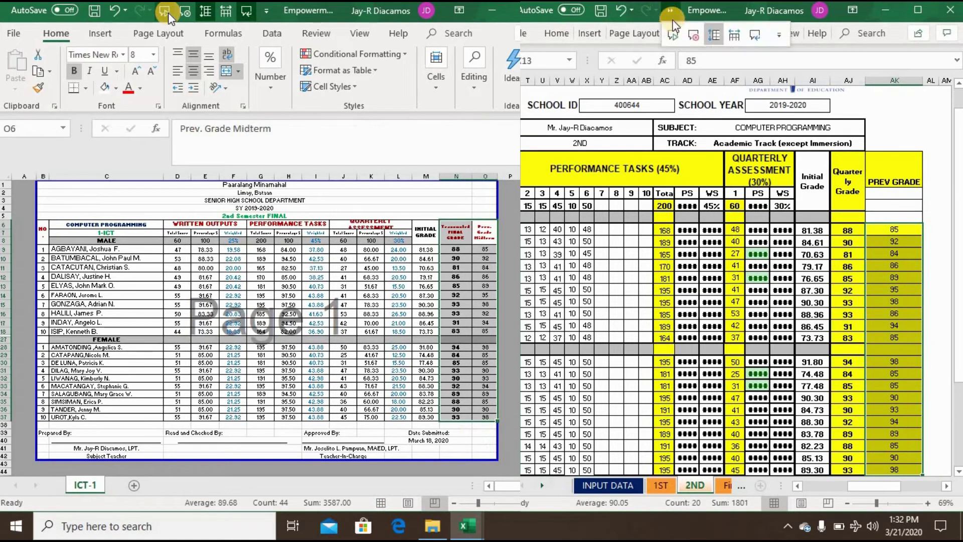
key("Down")
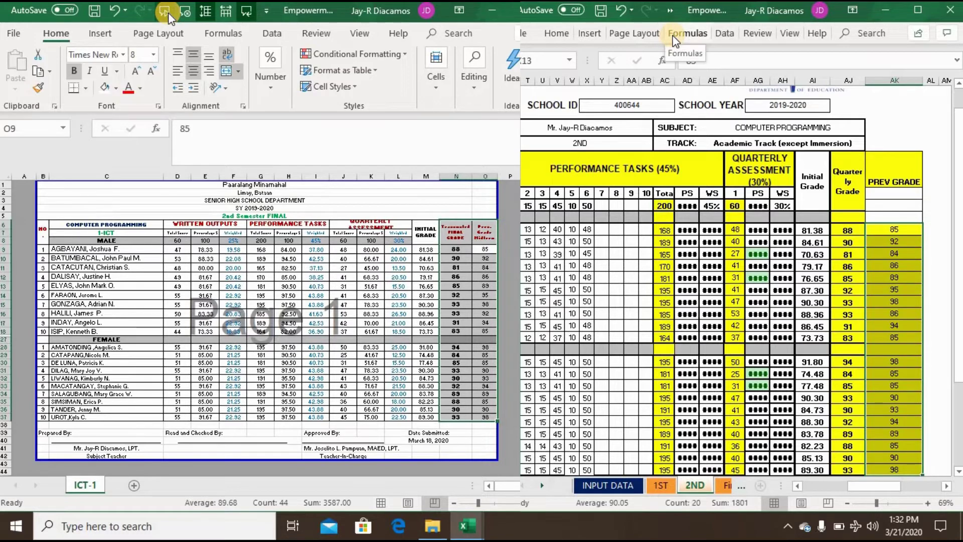
key("Down")
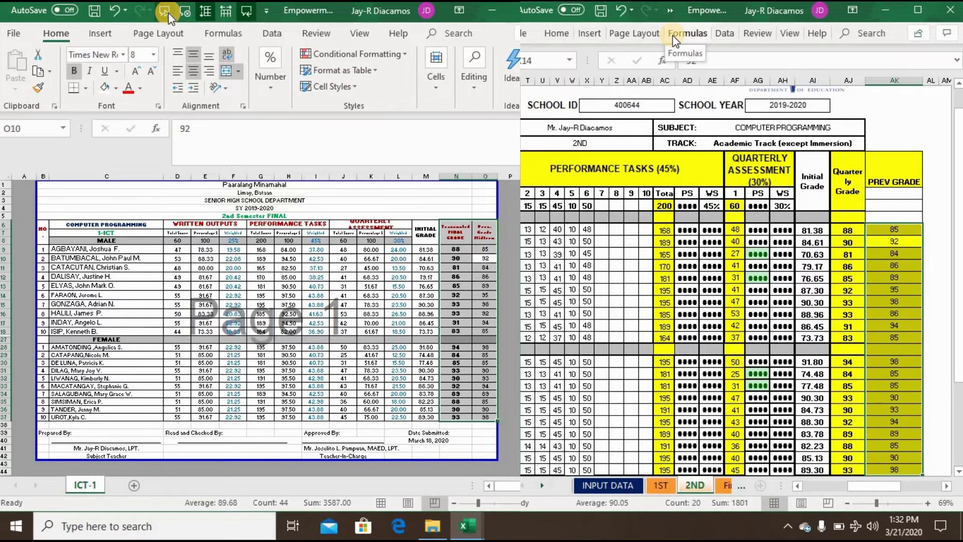
key("Down")
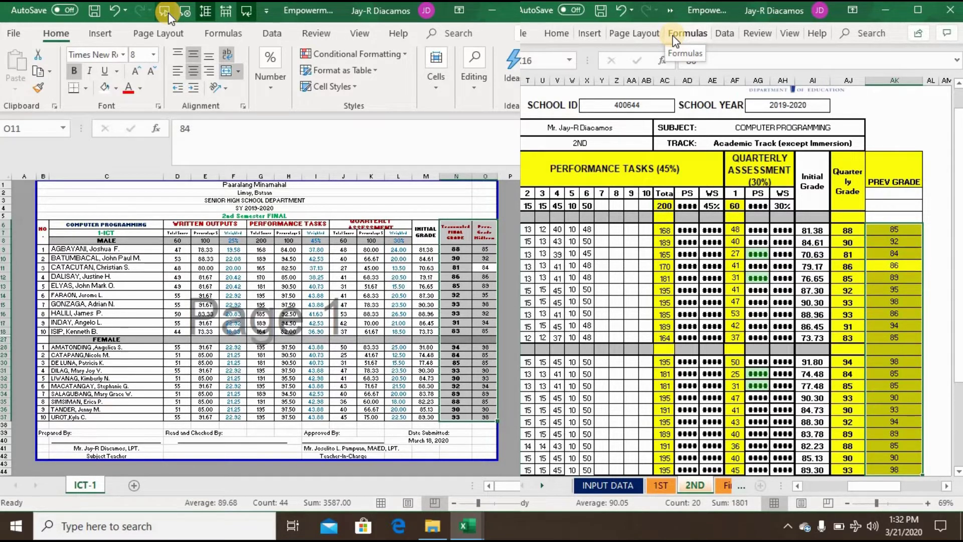
key("Down")
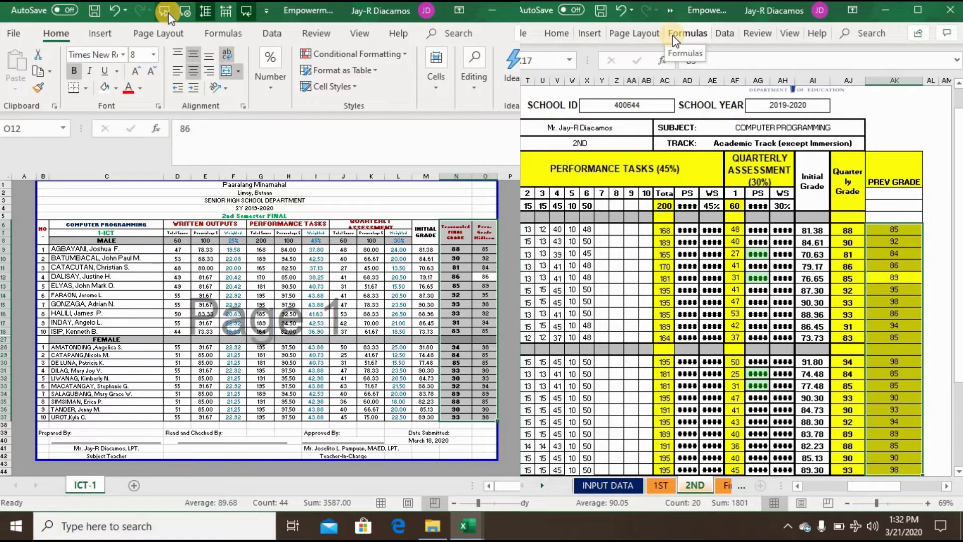
key("Down")
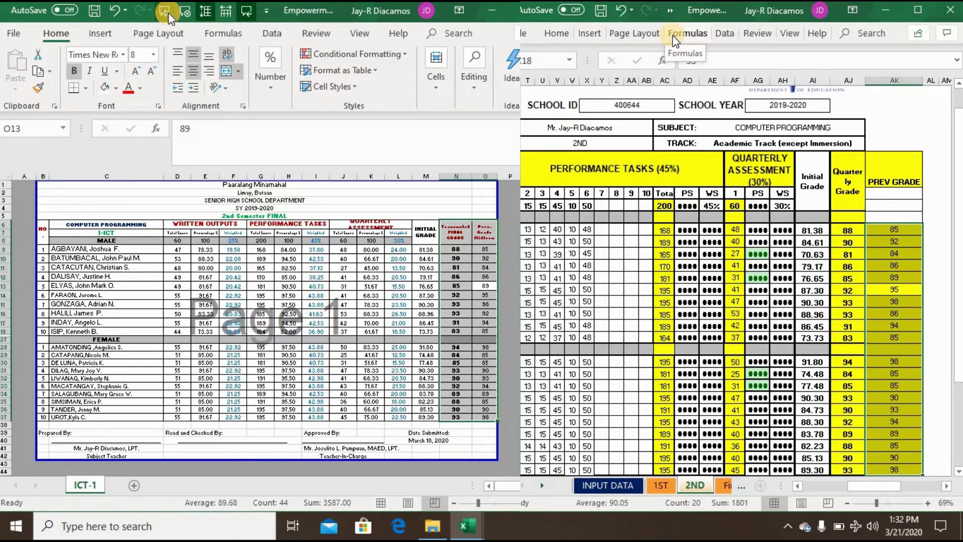
key("Down")
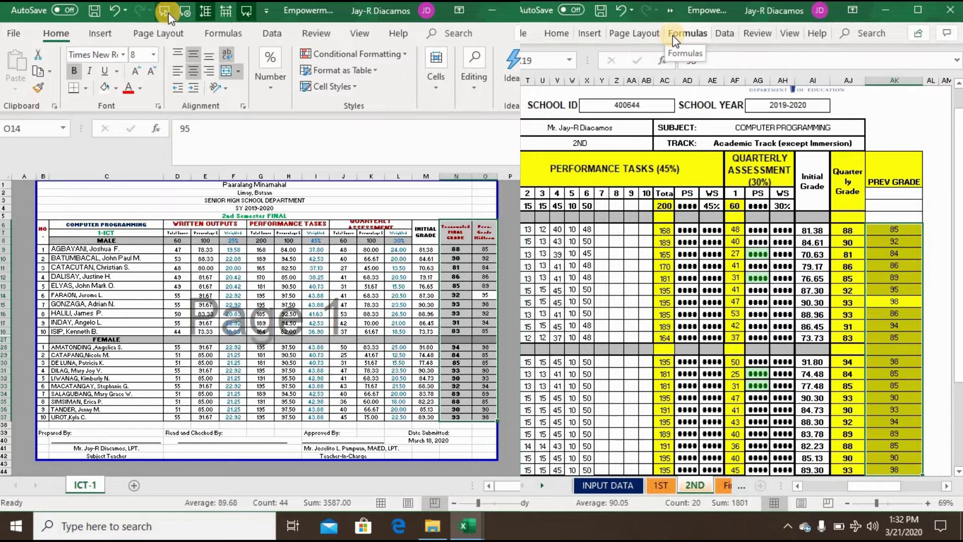
key("Down")
key("Down")
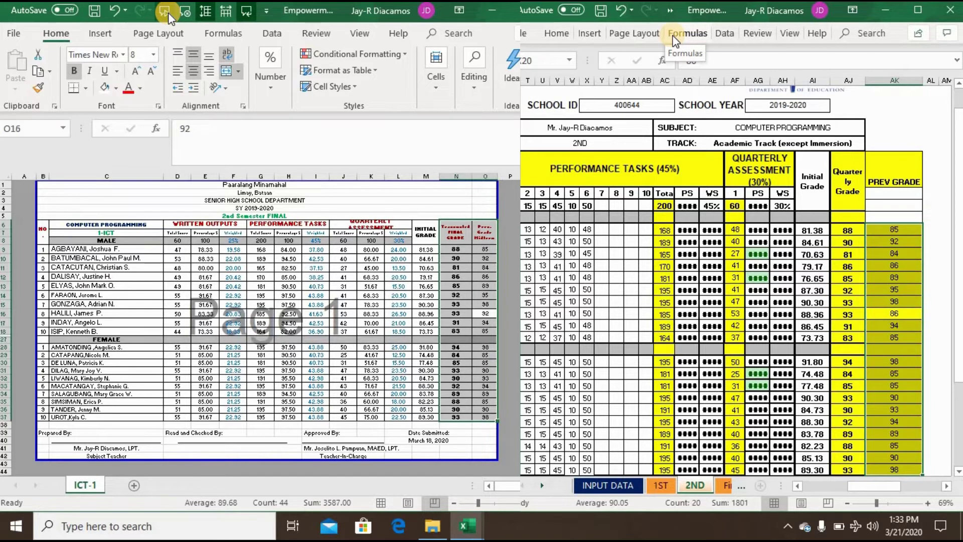
key("Down")
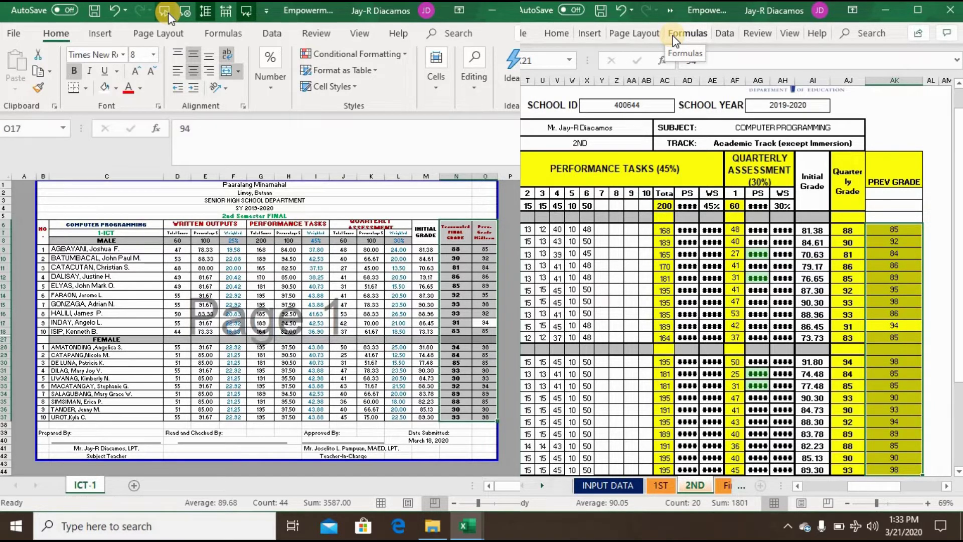
key("Down")
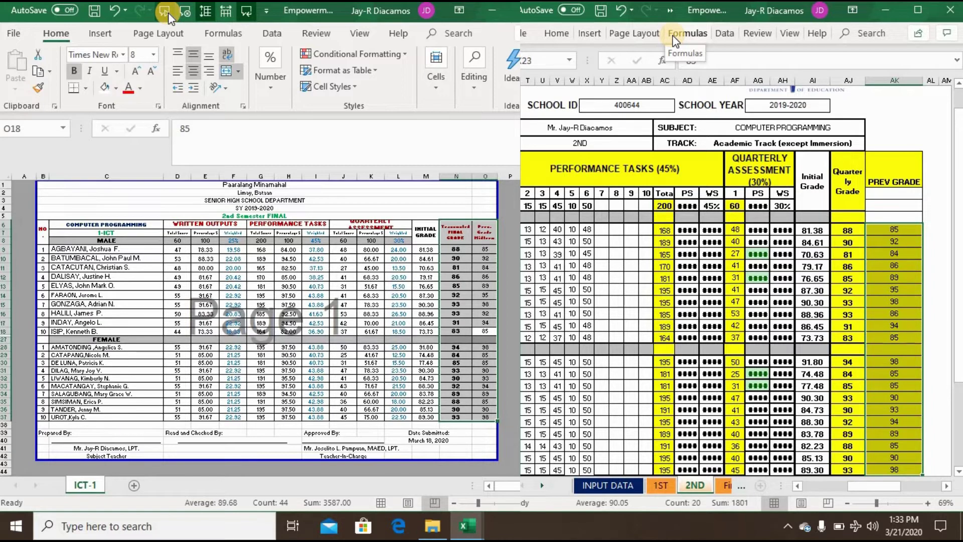
key("Down")
key("Down")
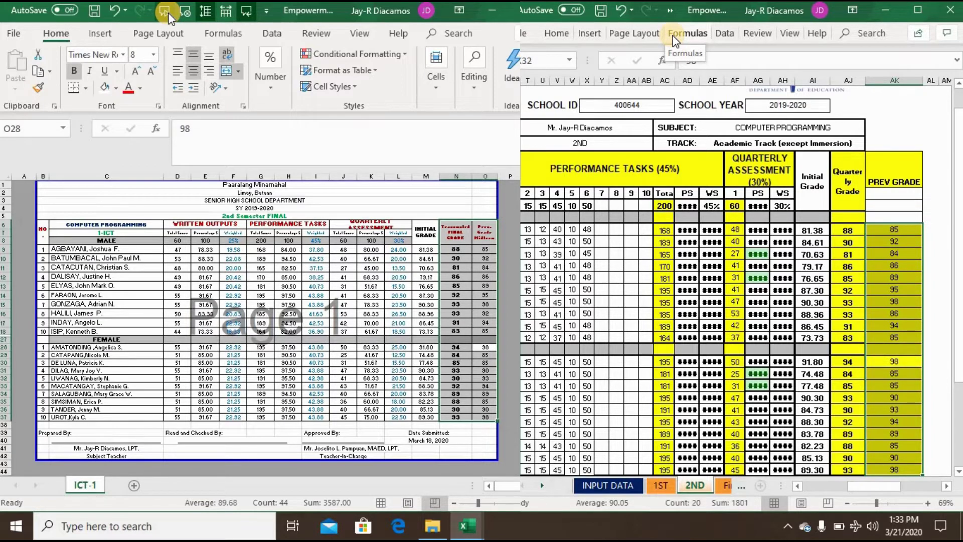
Continue down column O, hearing each female student's previous midterm grade read aloud.
key("Down")
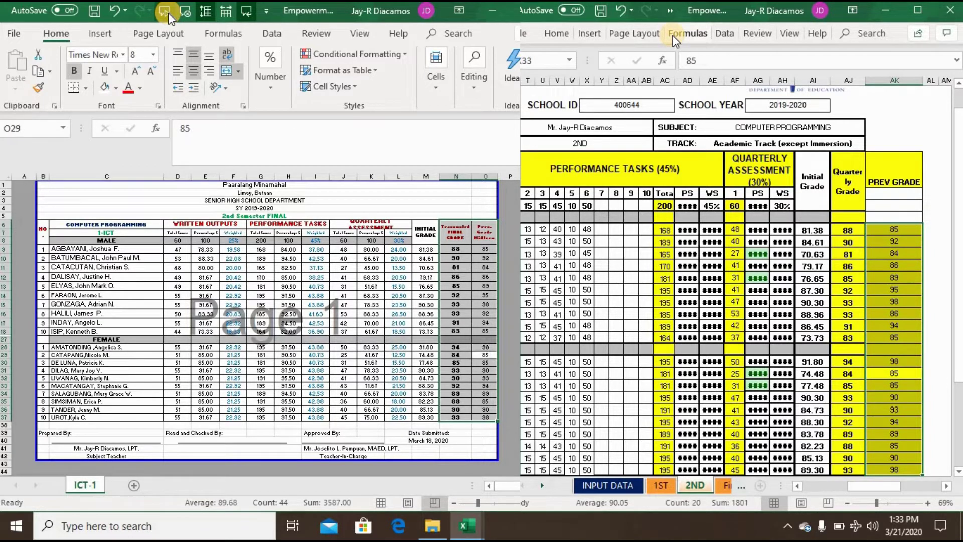
key("Down")
key("Down")
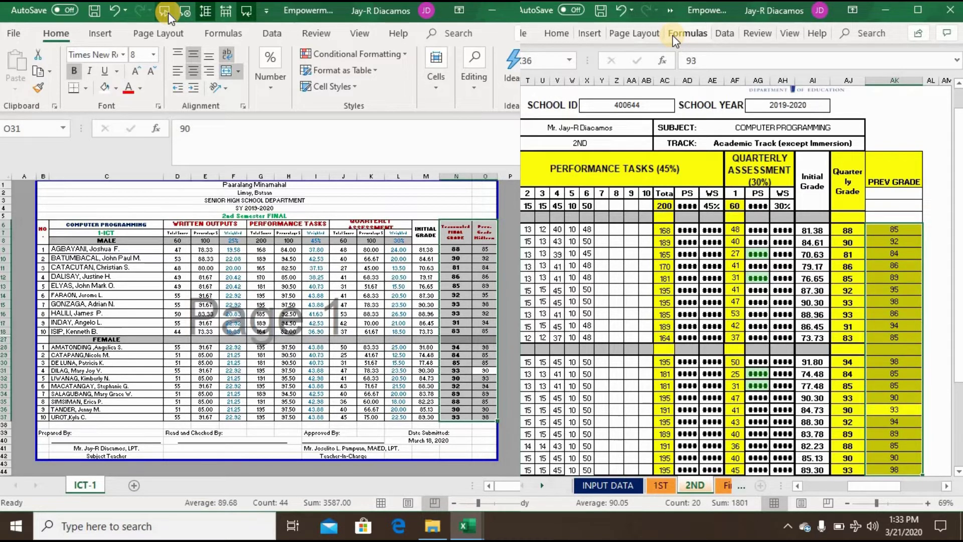
key("Down")
key("Down")
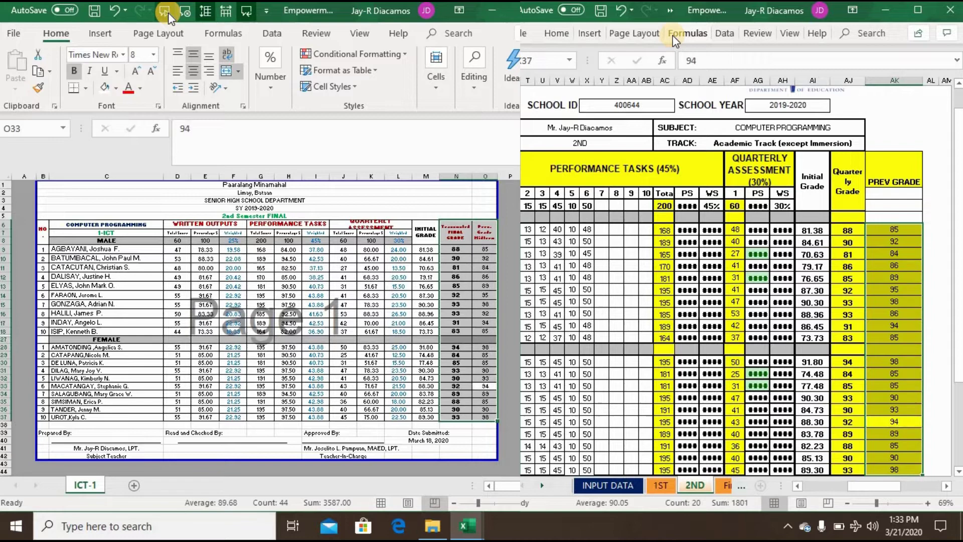
key("Down")
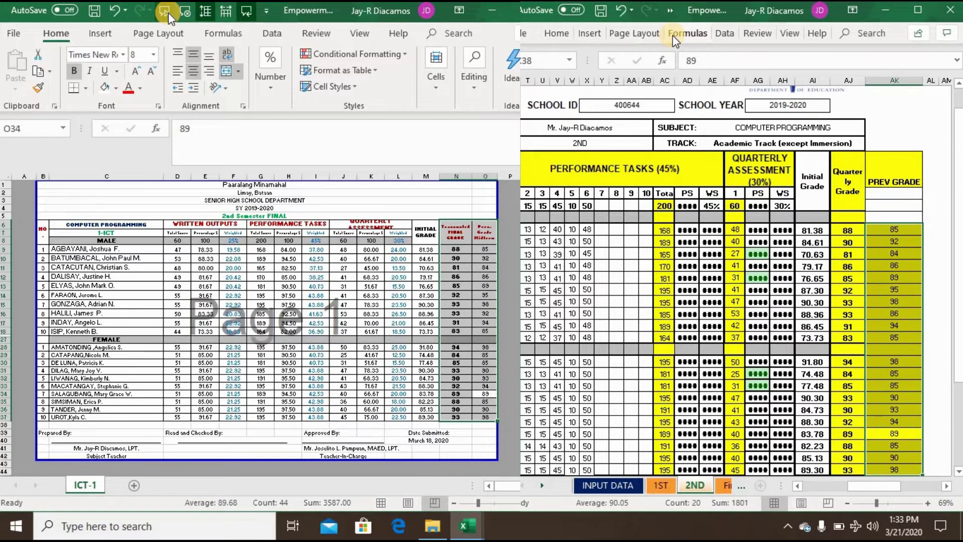
key("Down")
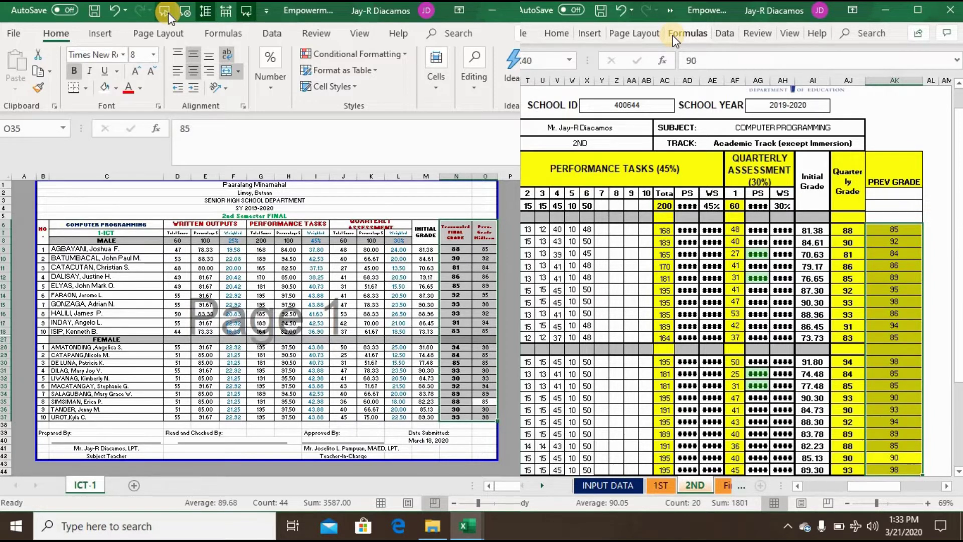
key("Down")
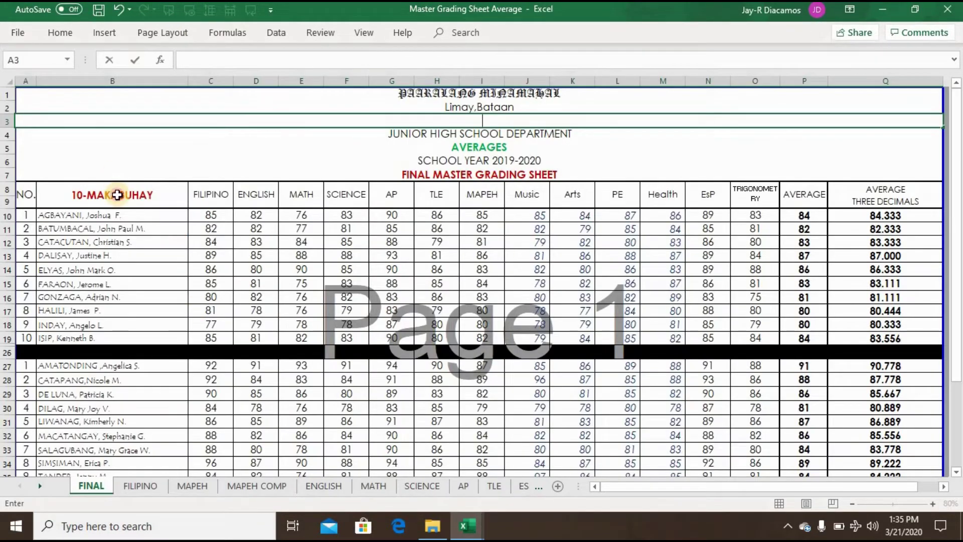
Select the A8:Q9 subject header row and have it read aloud by rows with Speak Cells.
left_click_drag(117, 195, 852, 200)
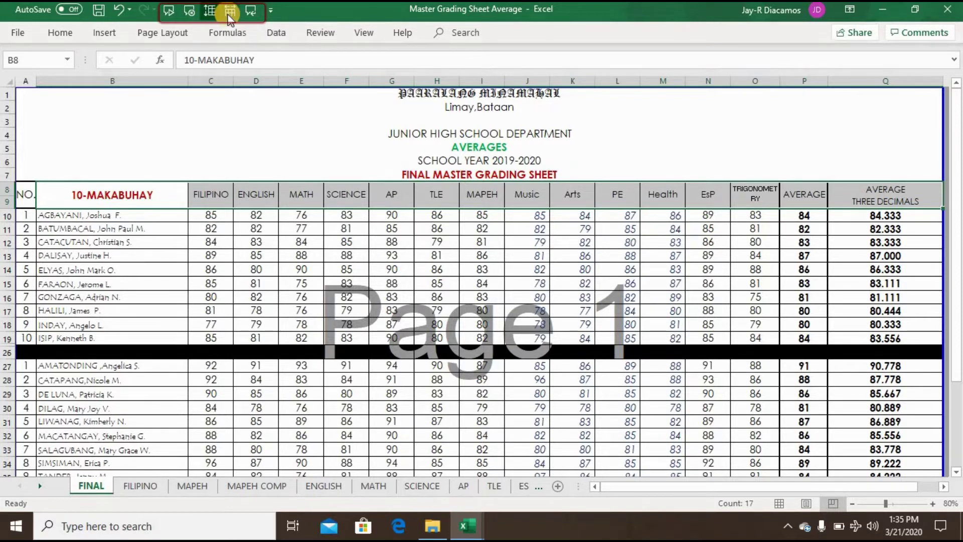
left_click(230, 13)
left_click(168, 13)
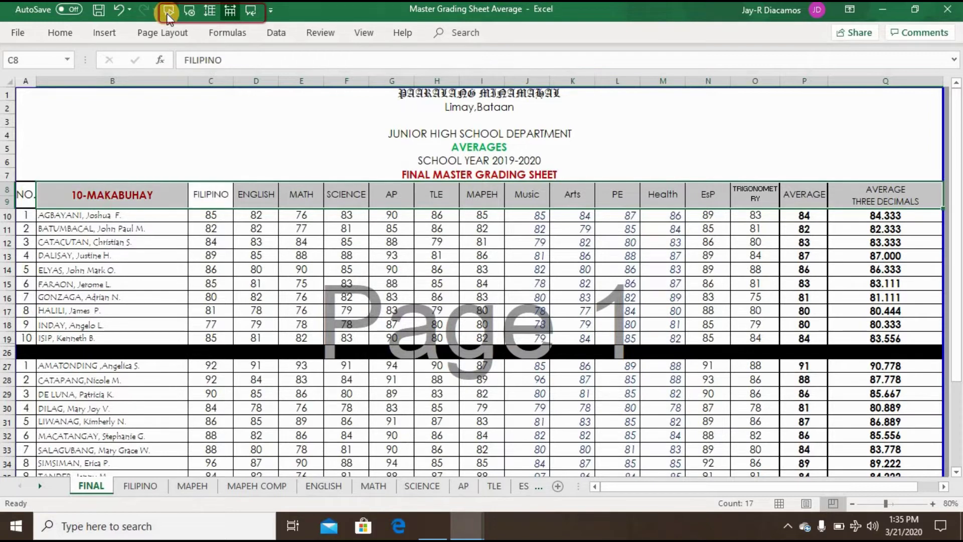
left_click(168, 13)
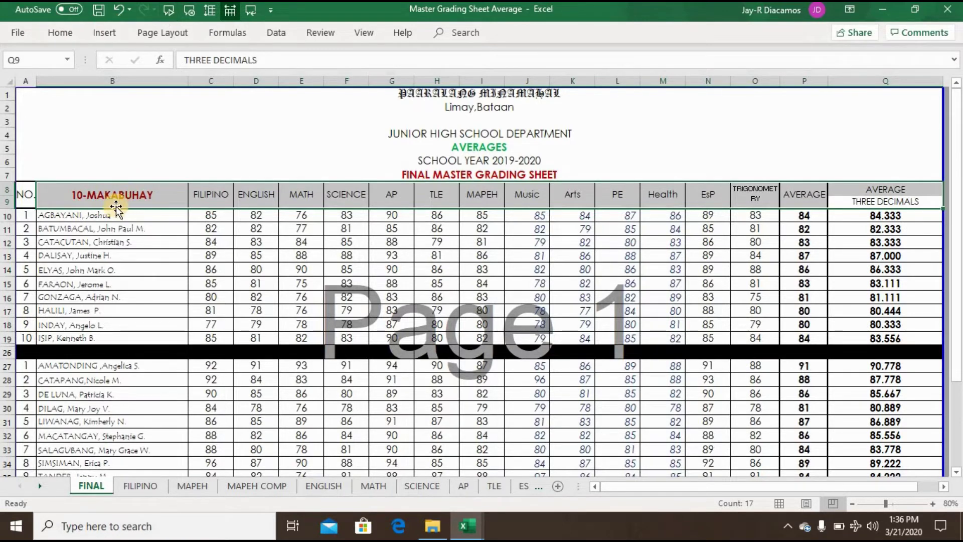
Select the student rows from B10 across to column Q down to the last student, then scroll back up.
left_click(109, 218)
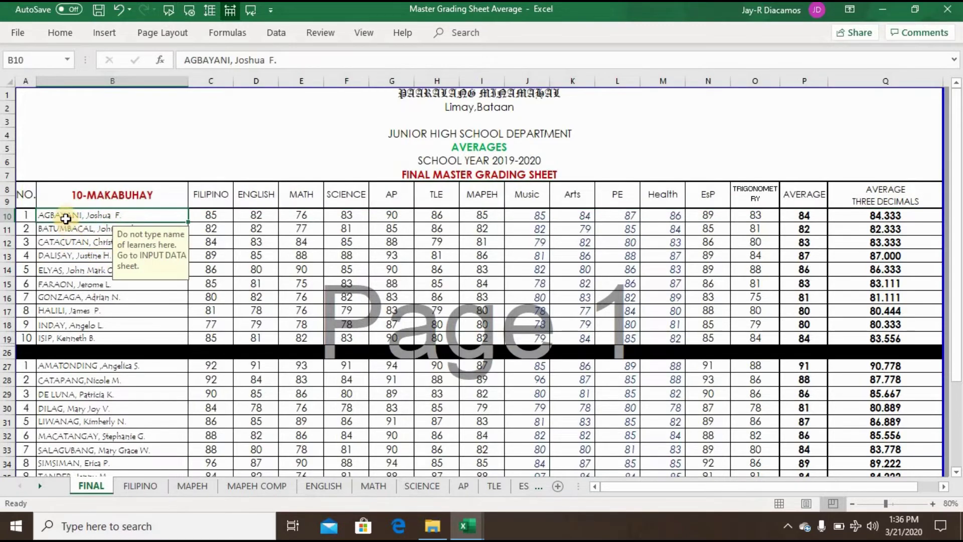
left_click_drag(63, 215, 882, 228)
left_click_drag(896, 322, 912, 385)
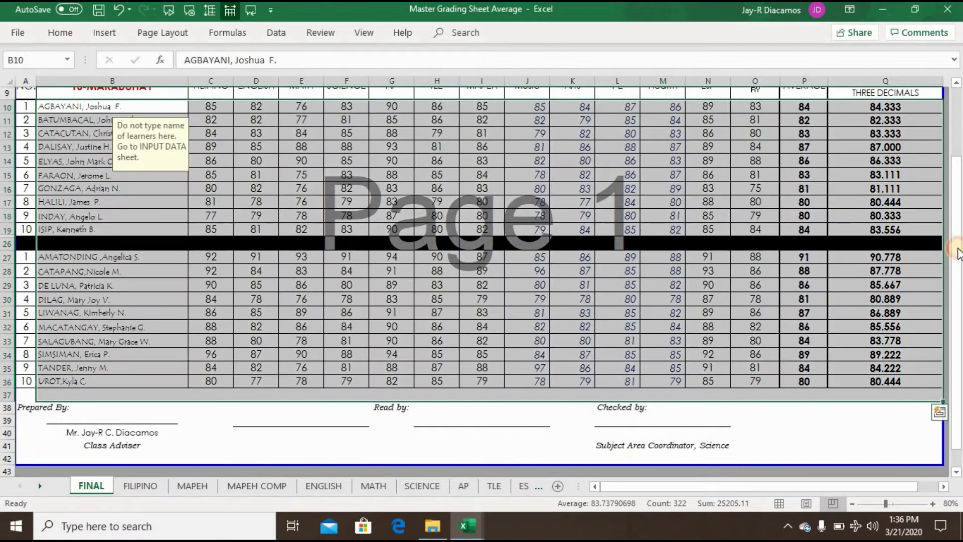
left_click_drag(958, 220, 957, 172)
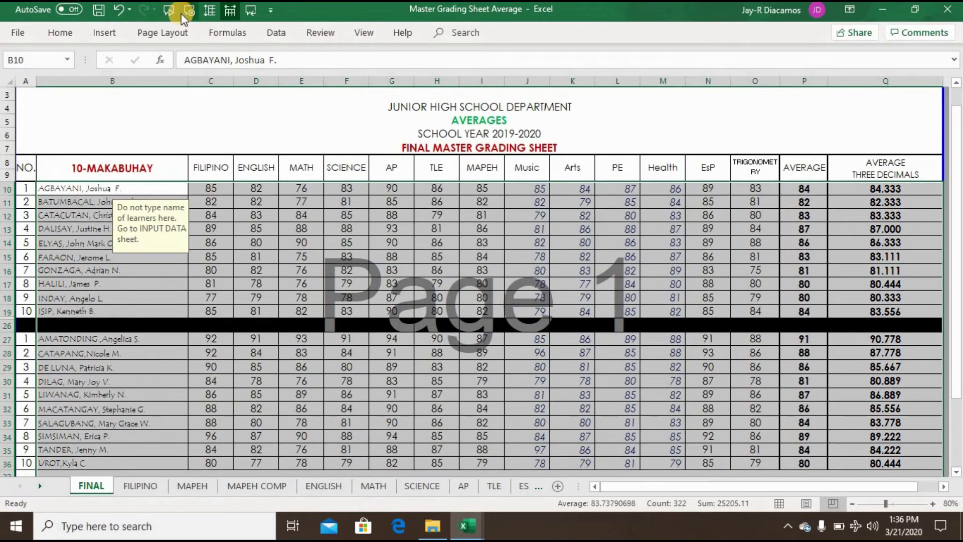
scroll(170, 11, "up", 1)
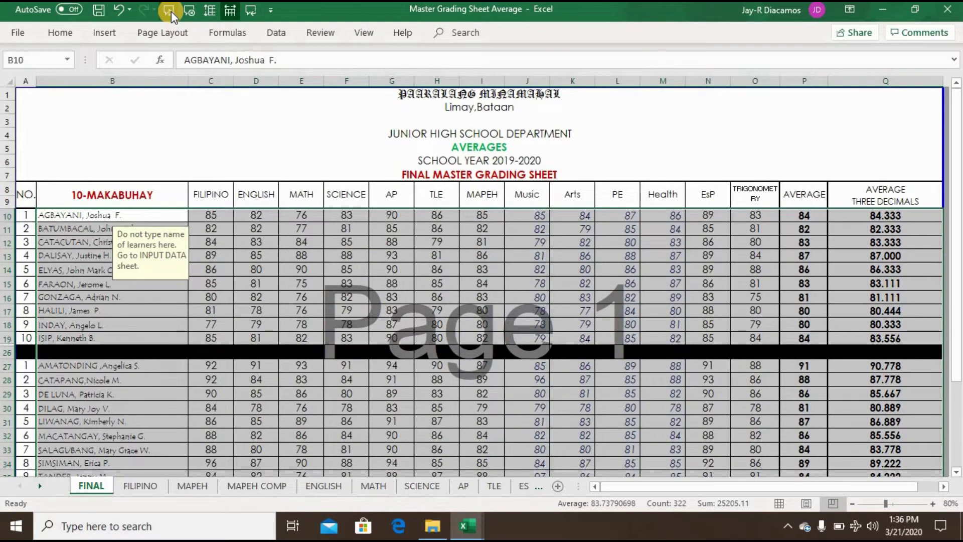
key("Right")
key("Right")
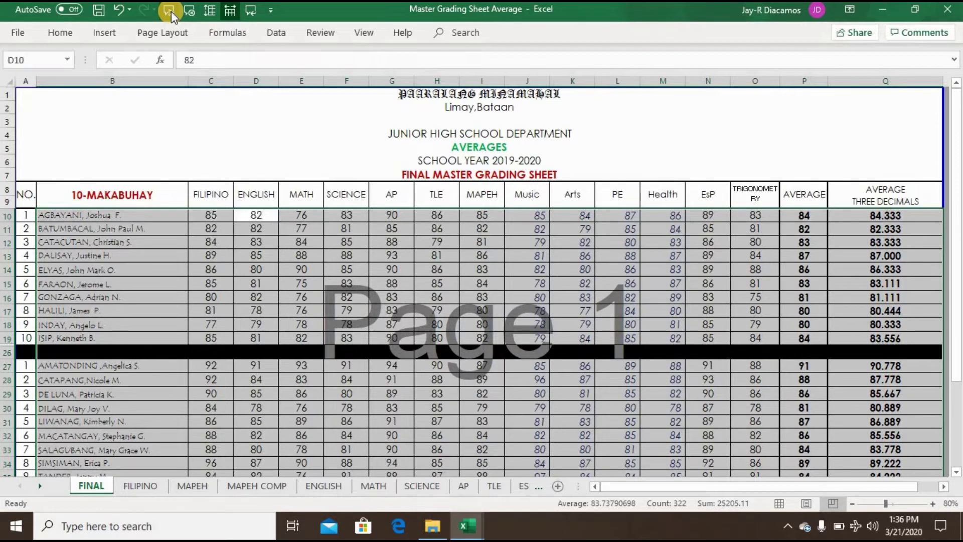
key("Right")
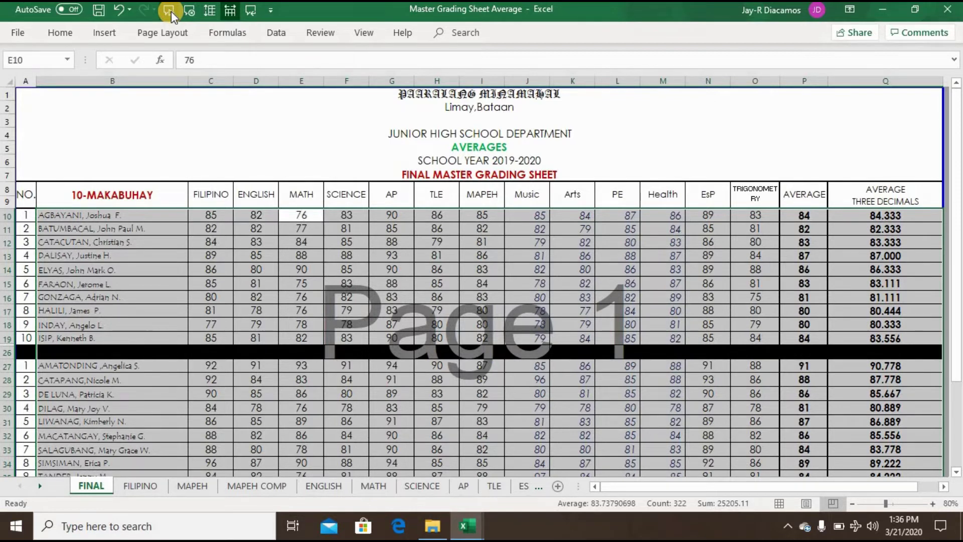
key("Right")
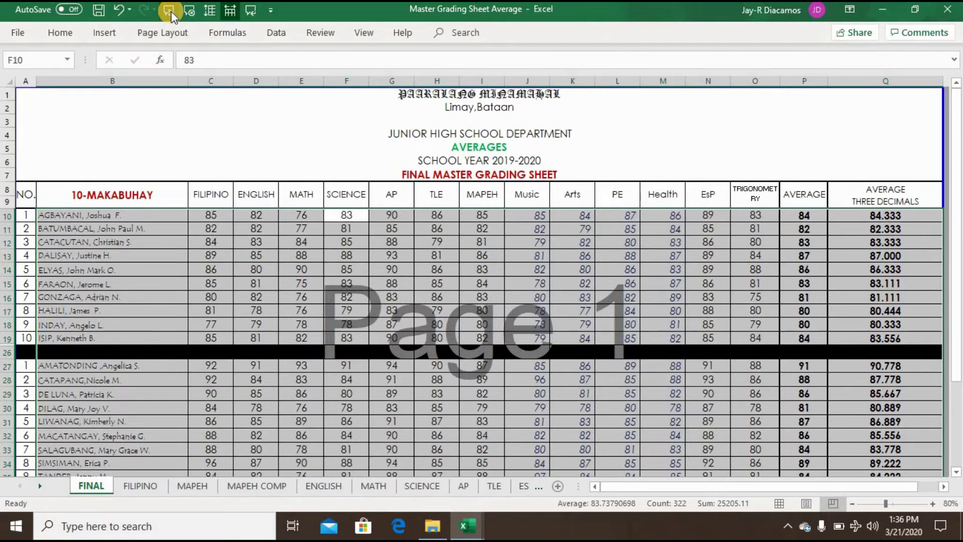
key("Right")
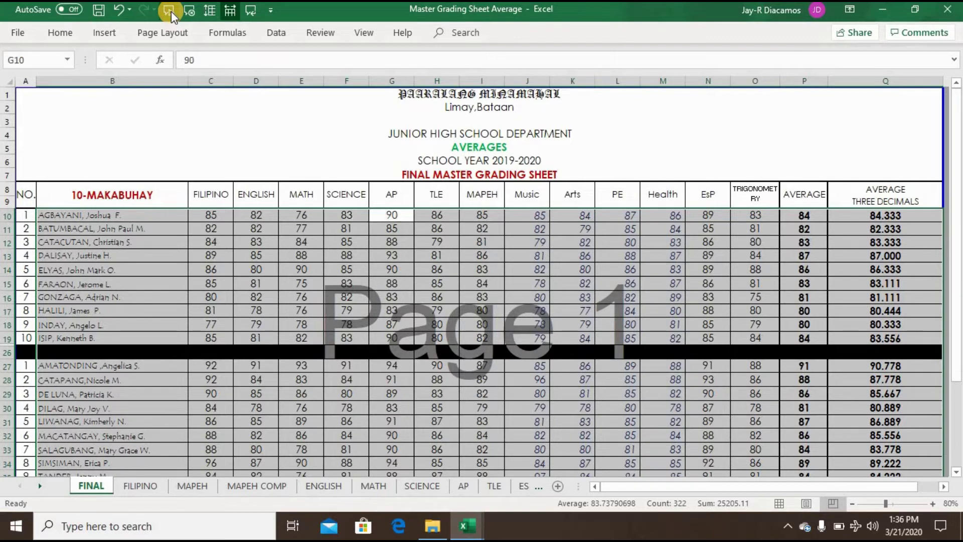
key("Right")
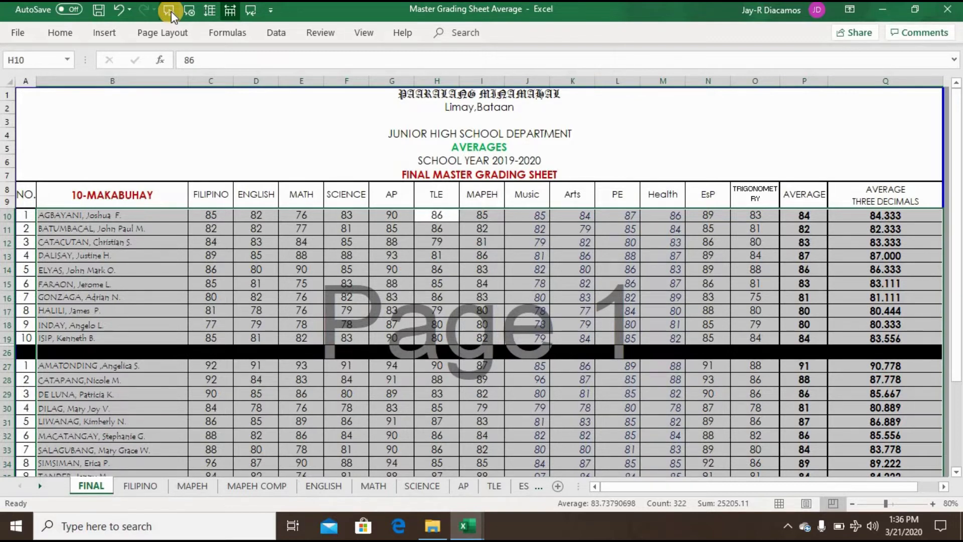
key("Right")
key("Right")
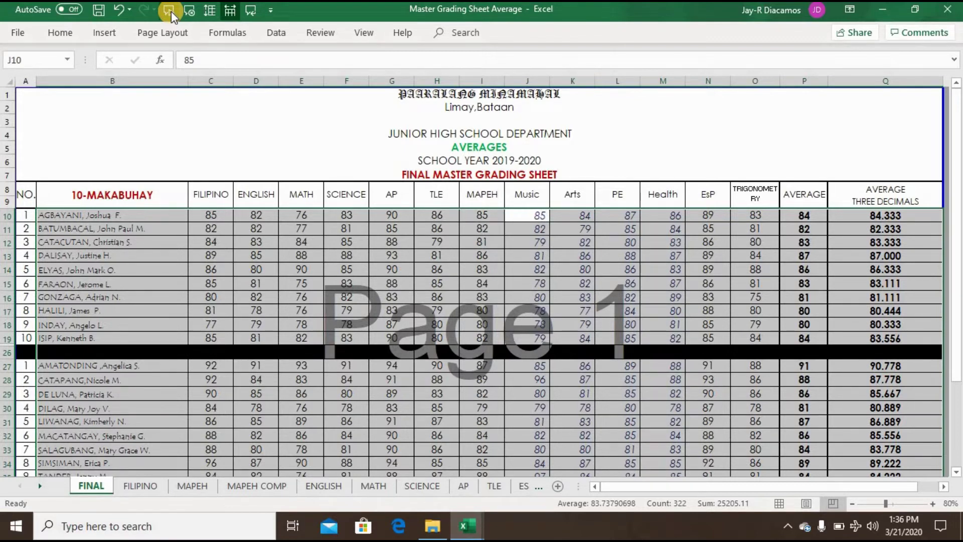
key("Right")
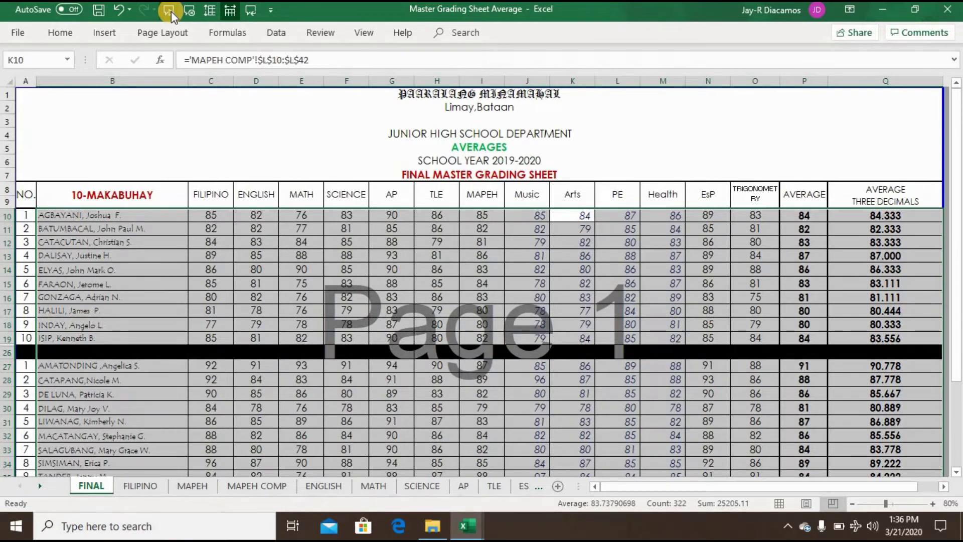
key("Right")
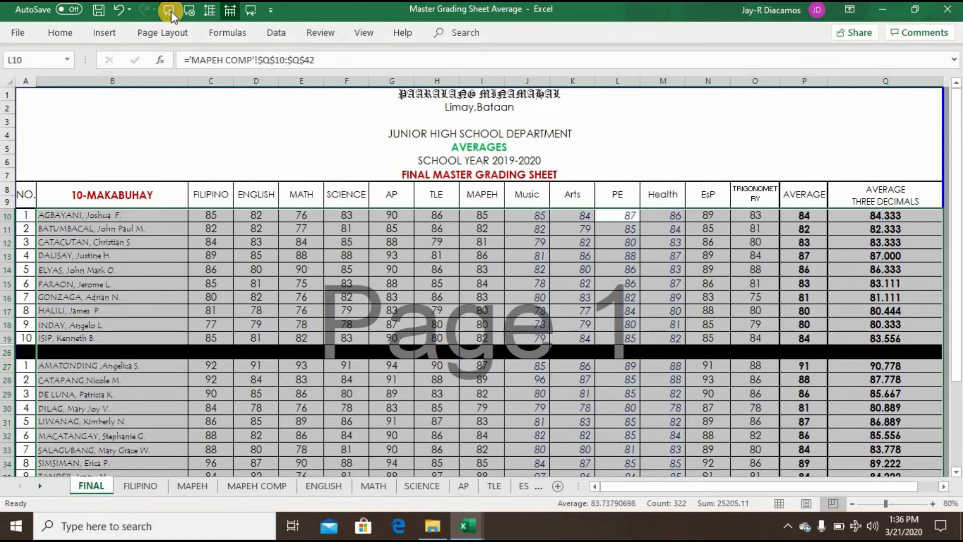
key("Right")
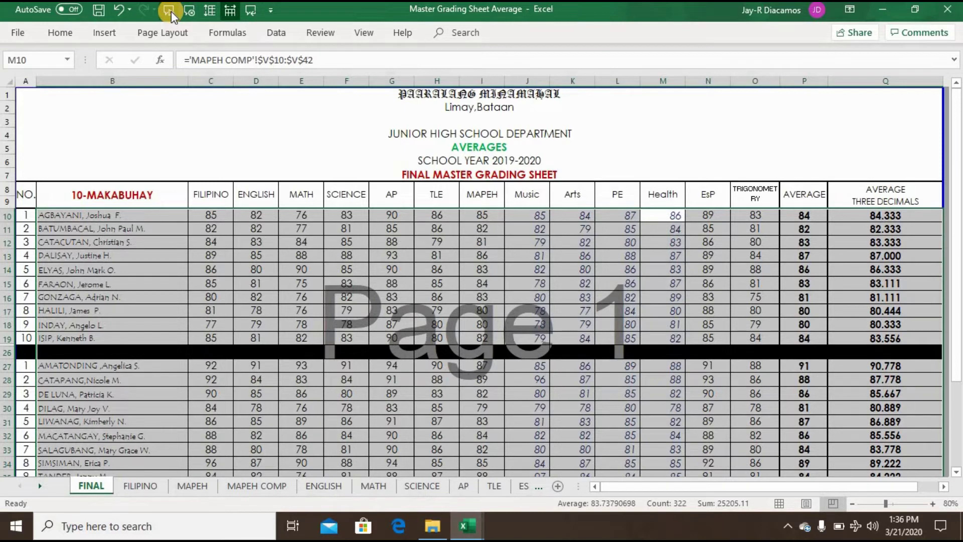
key("Right")
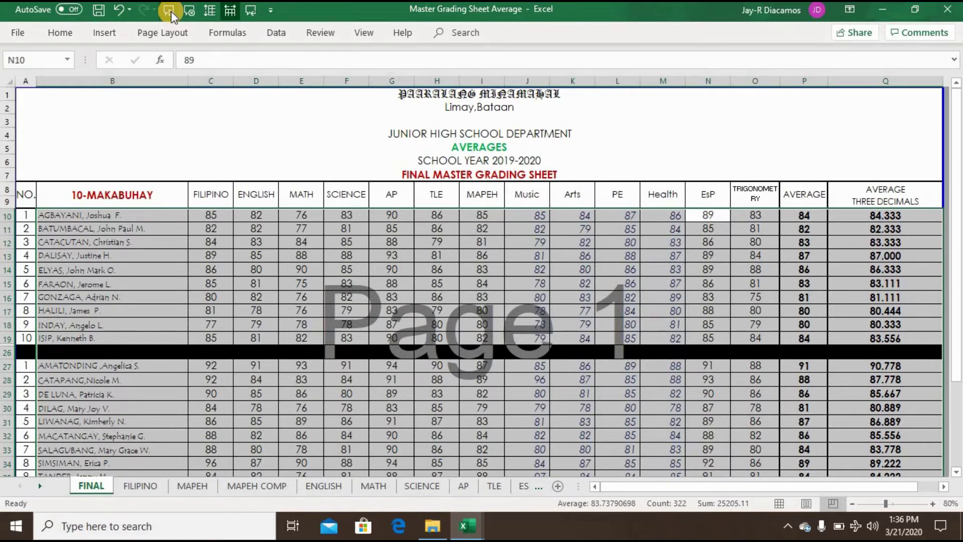
key("Right")
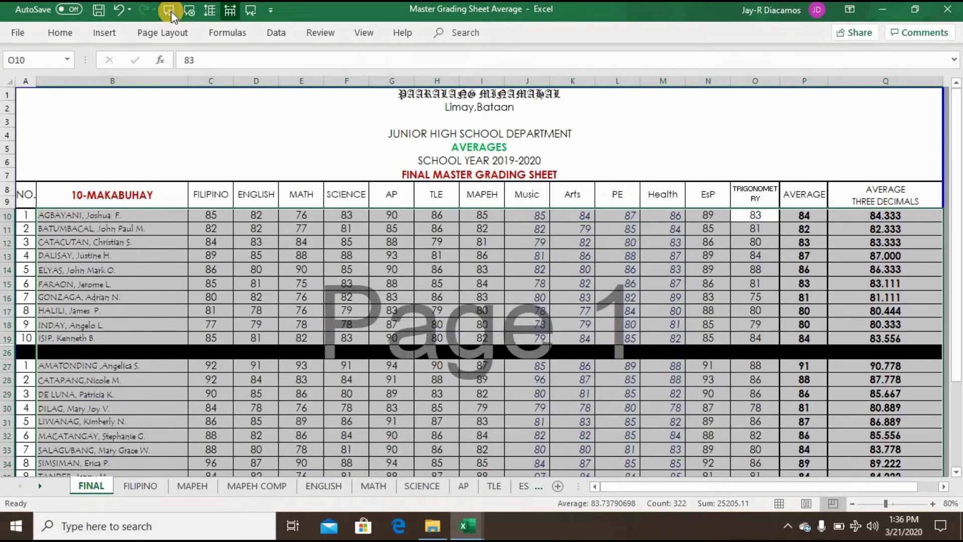
key("Right")
key("Right")
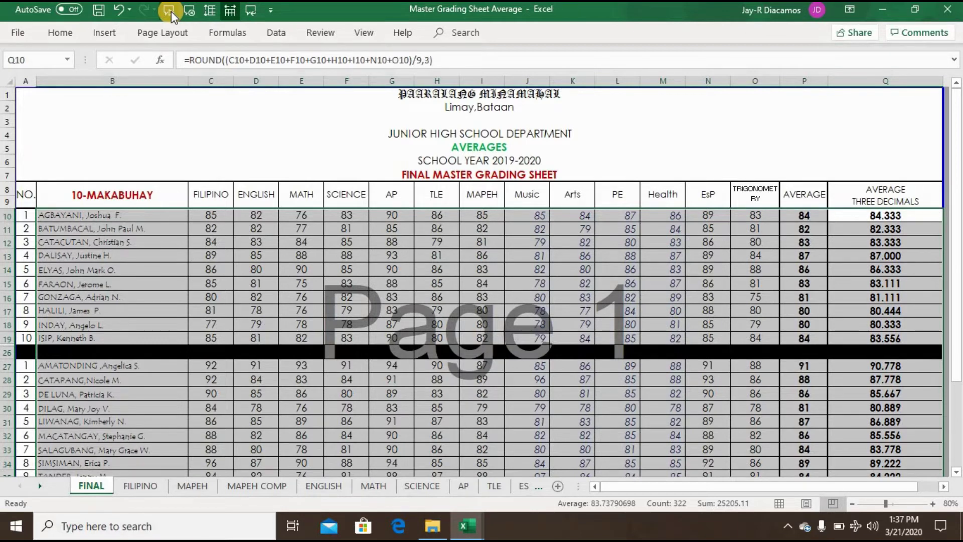
key("Return")
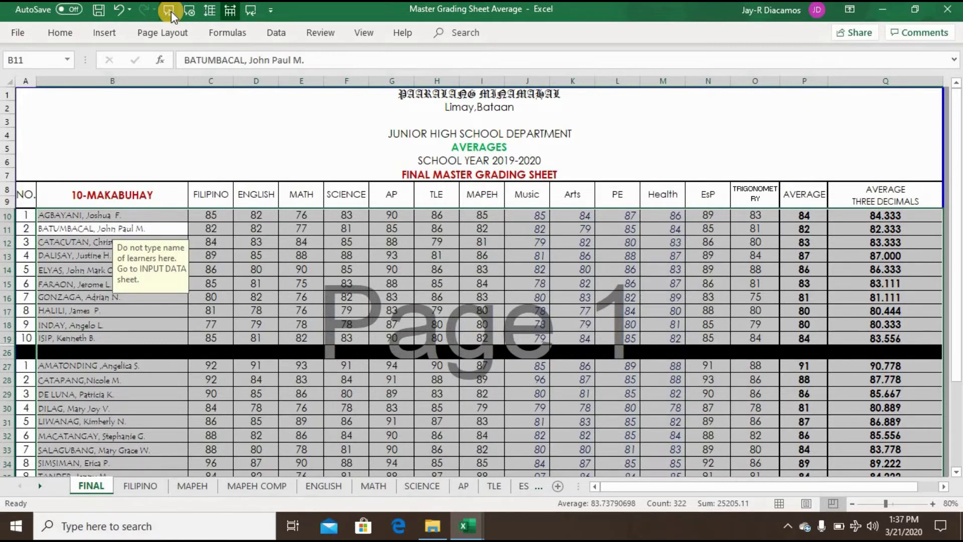
key("Right")
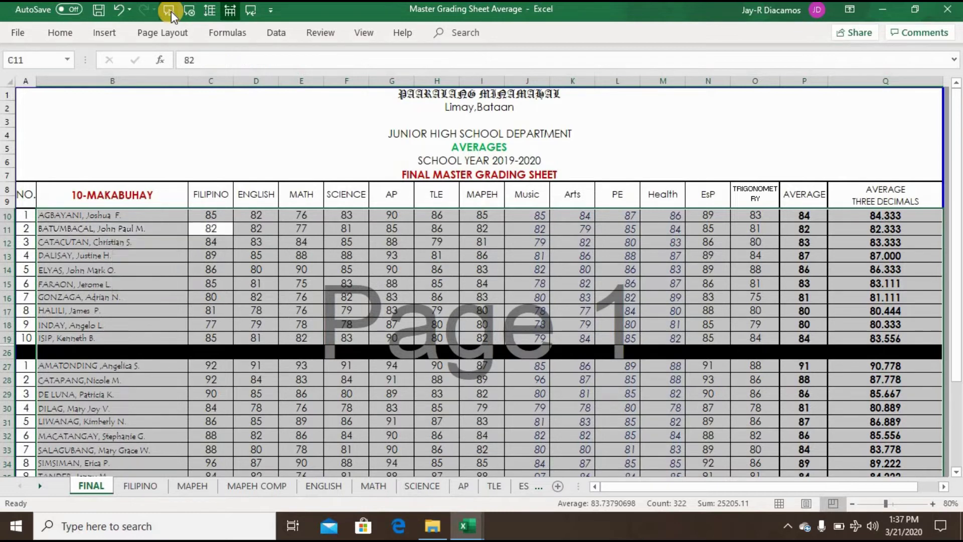
key("Right")
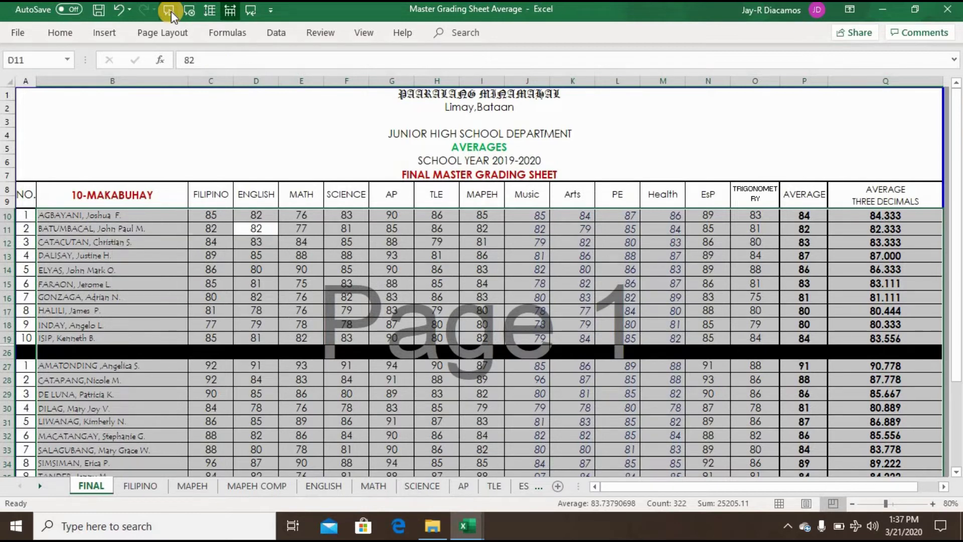
key("Right")
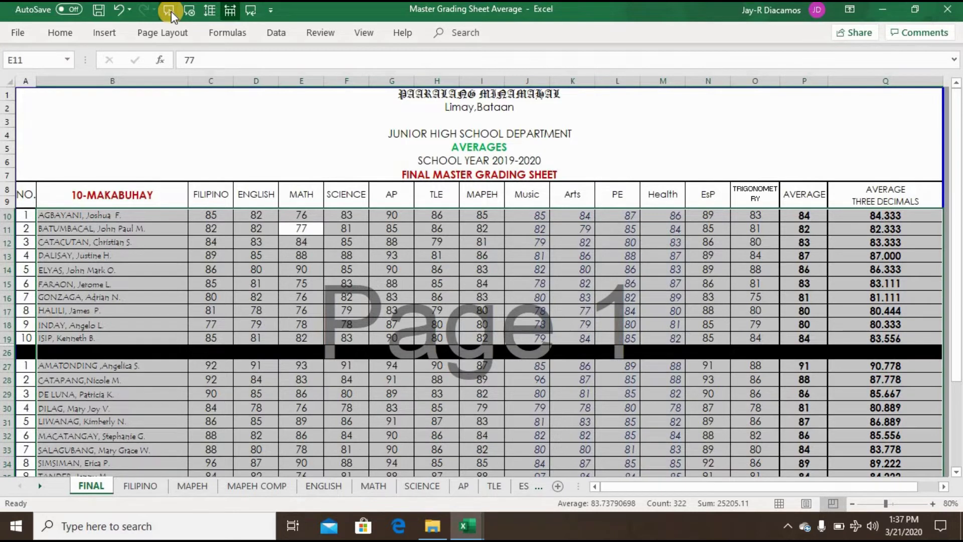
key("Right")
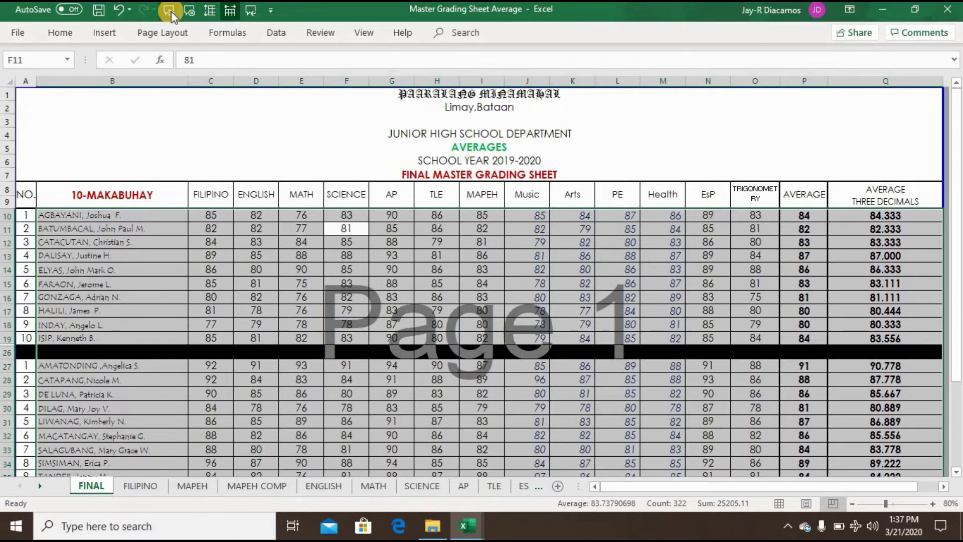
key("Right")
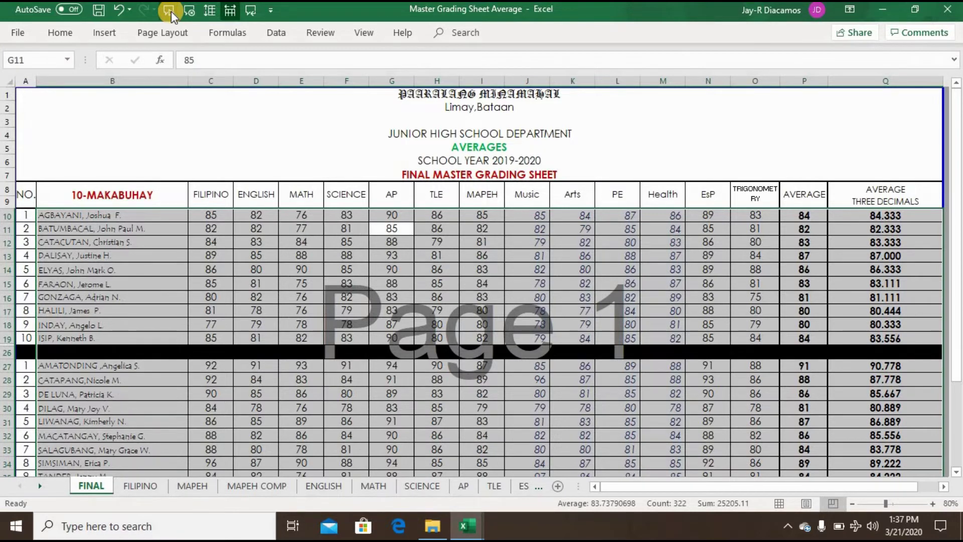
key("Right")
key("Right")
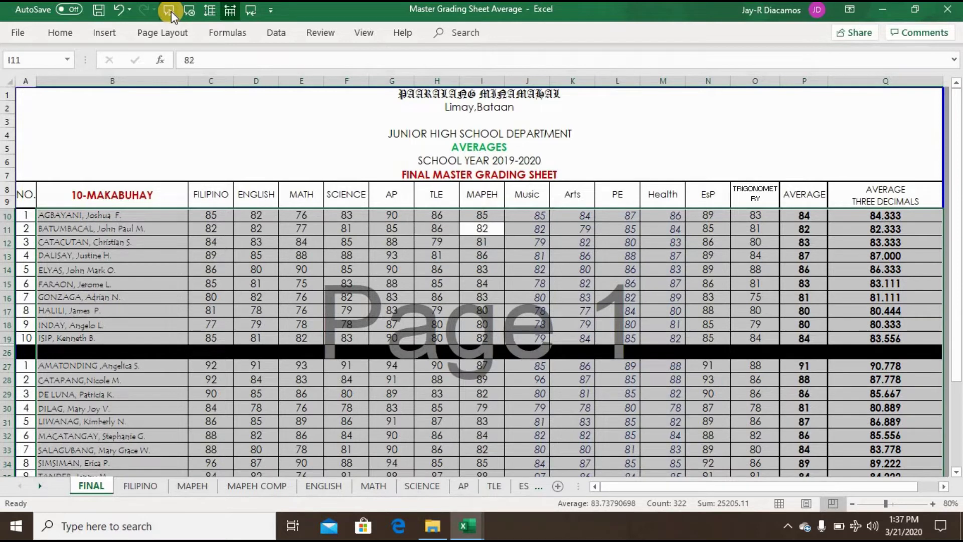
key("Right")
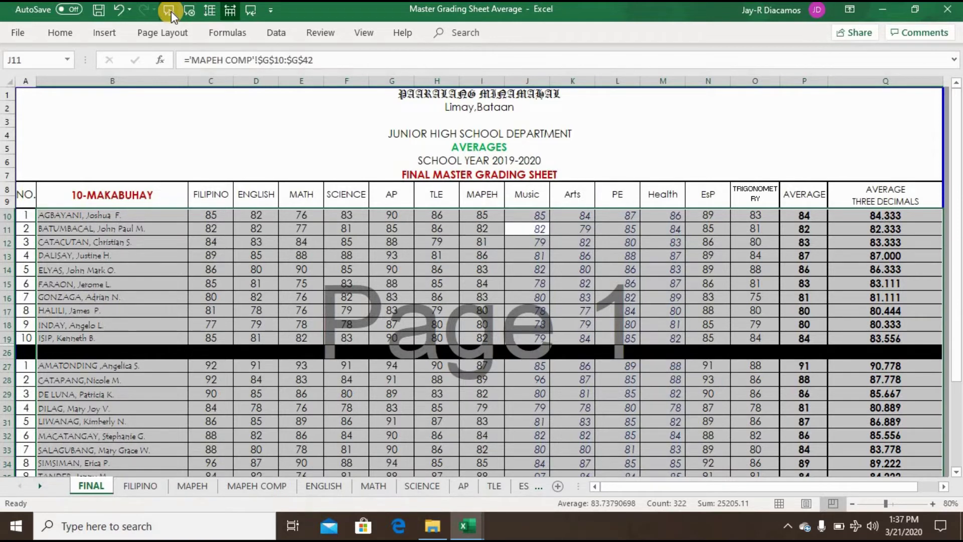
key("Right")
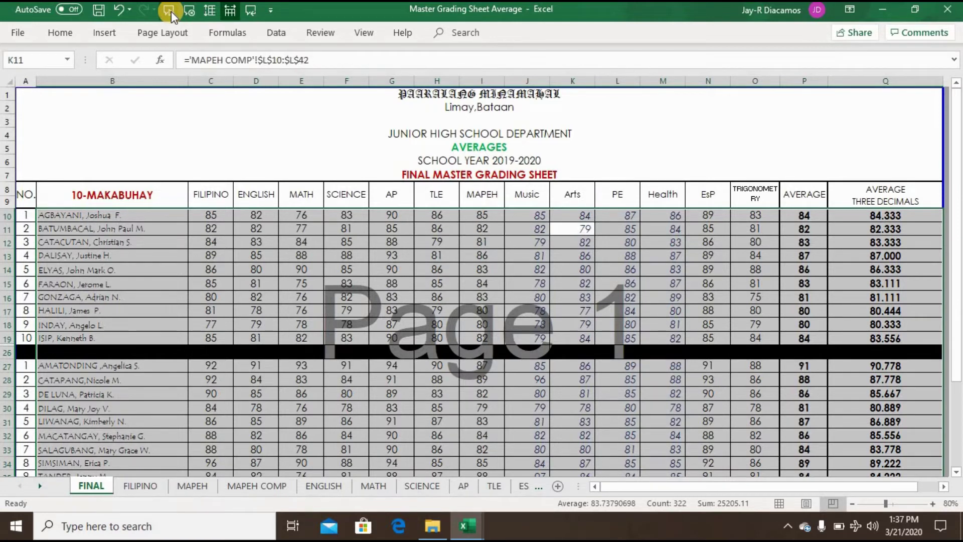
key("Right")
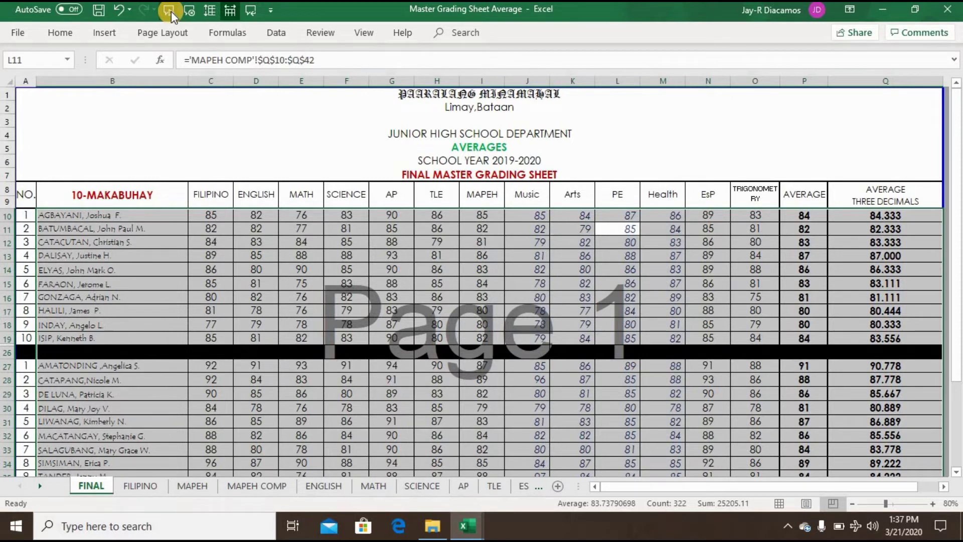
key("Right")
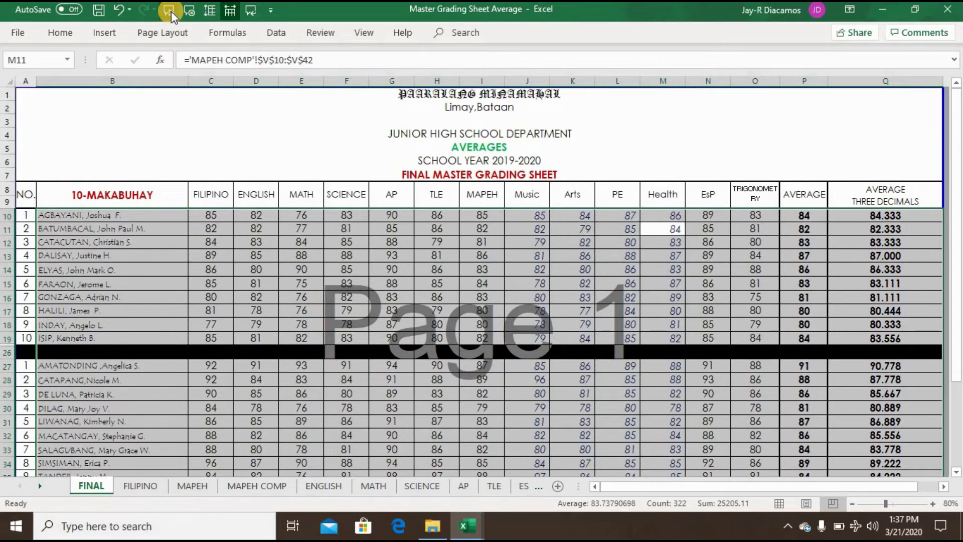
key("Right")
key("Right")
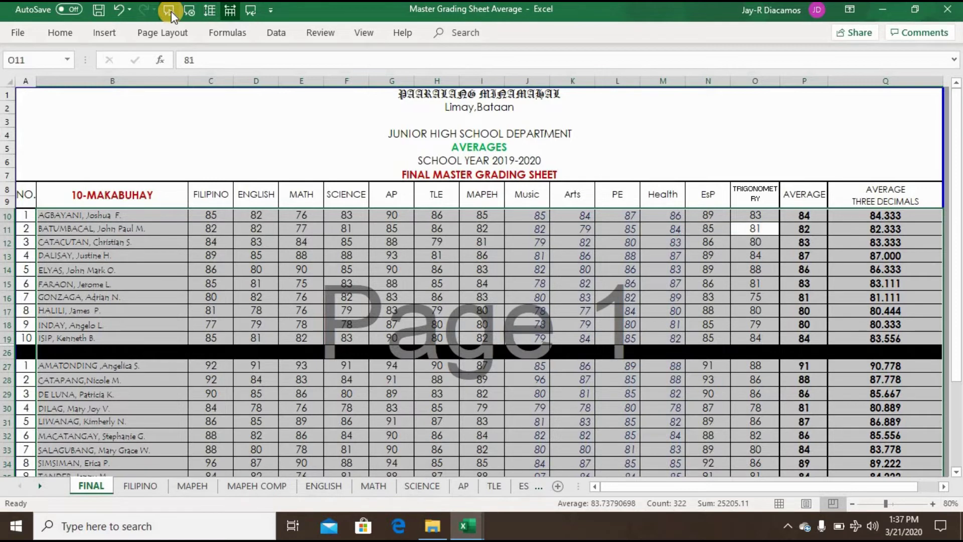
key("Right")
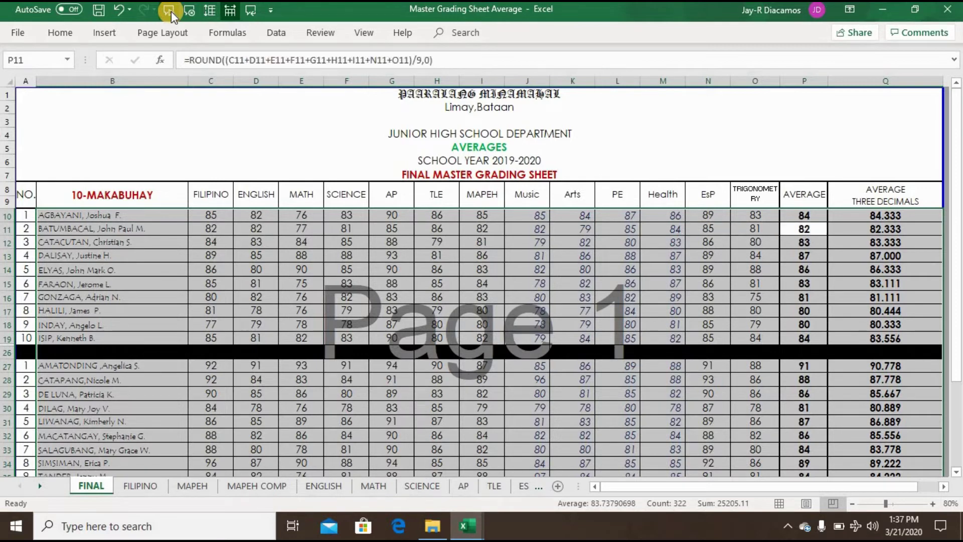
key("Right")
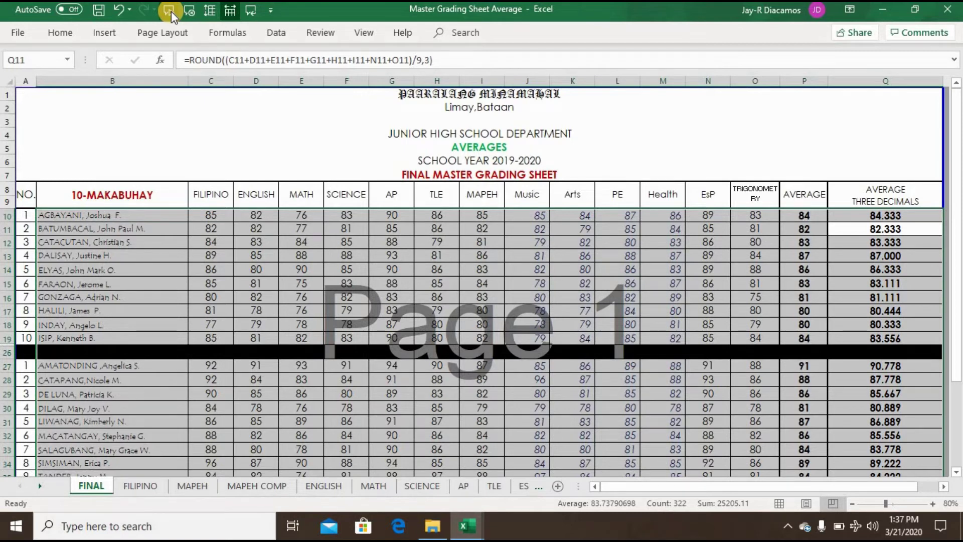
key("Return")
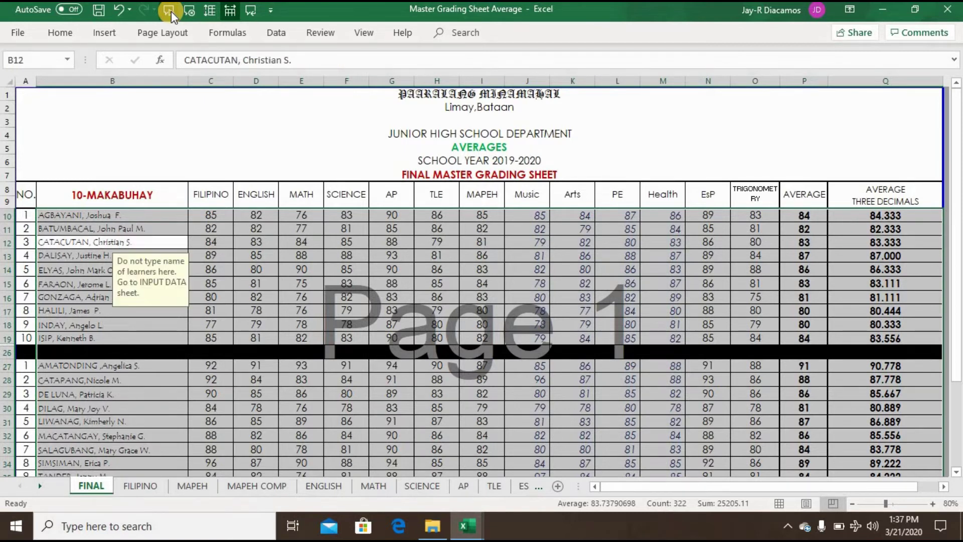
key("Right")
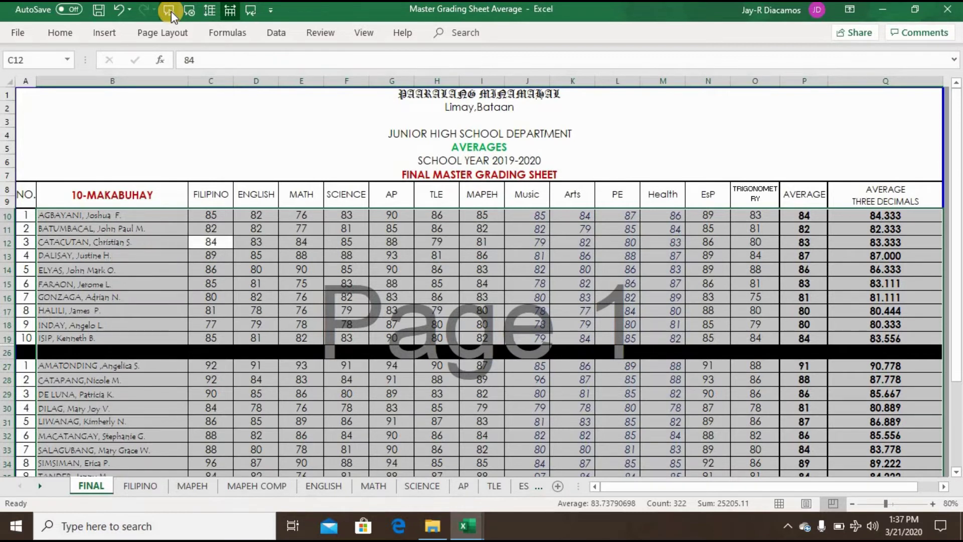
key("Right")
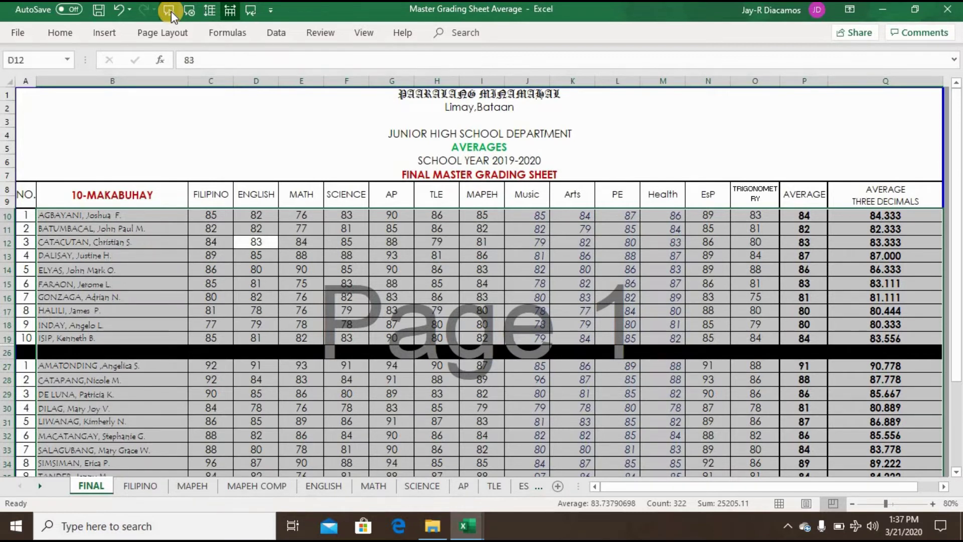
key("Right")
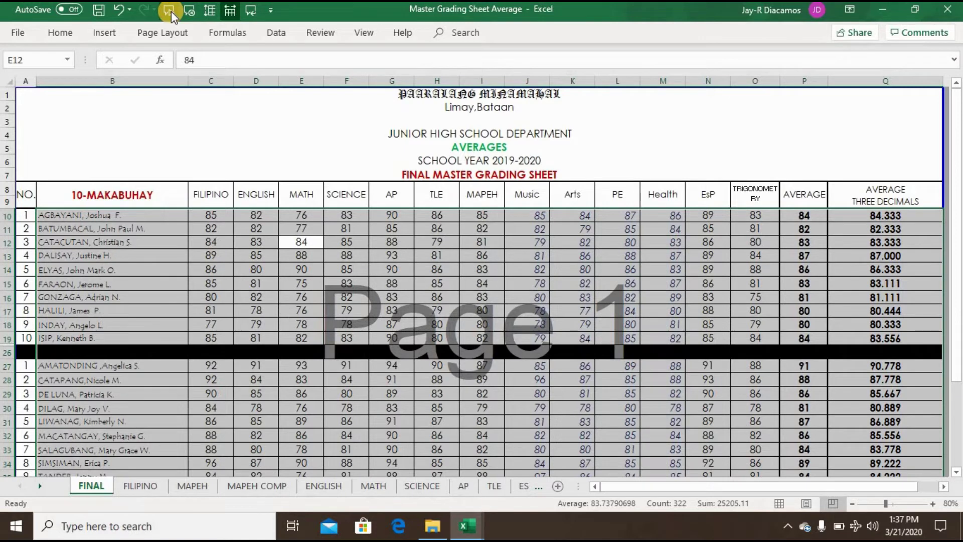
key("Right")
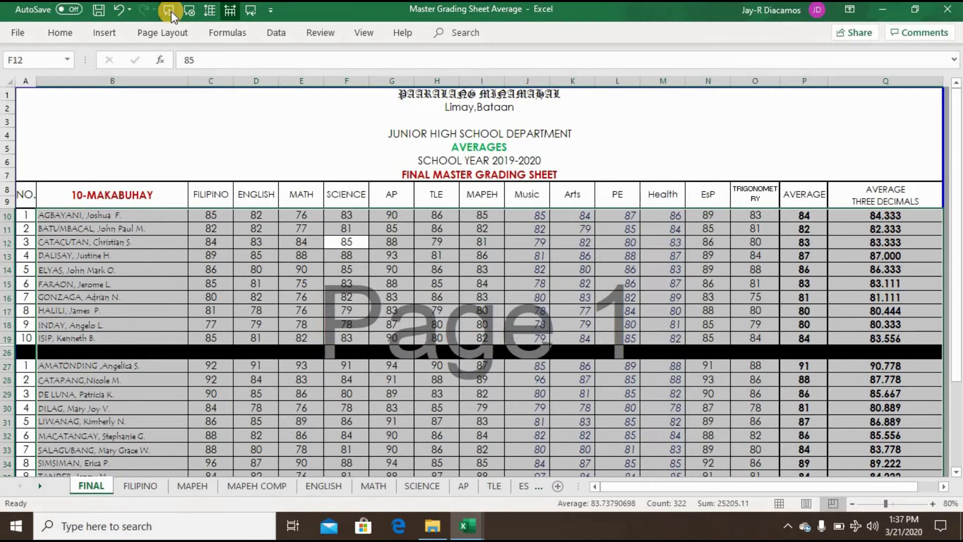
key("Right")
key("Right")
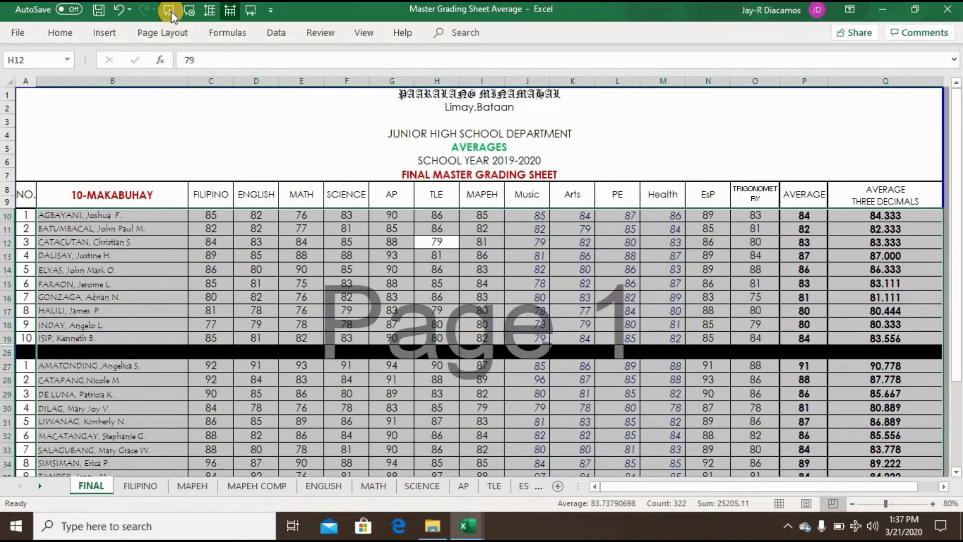
key("Right")
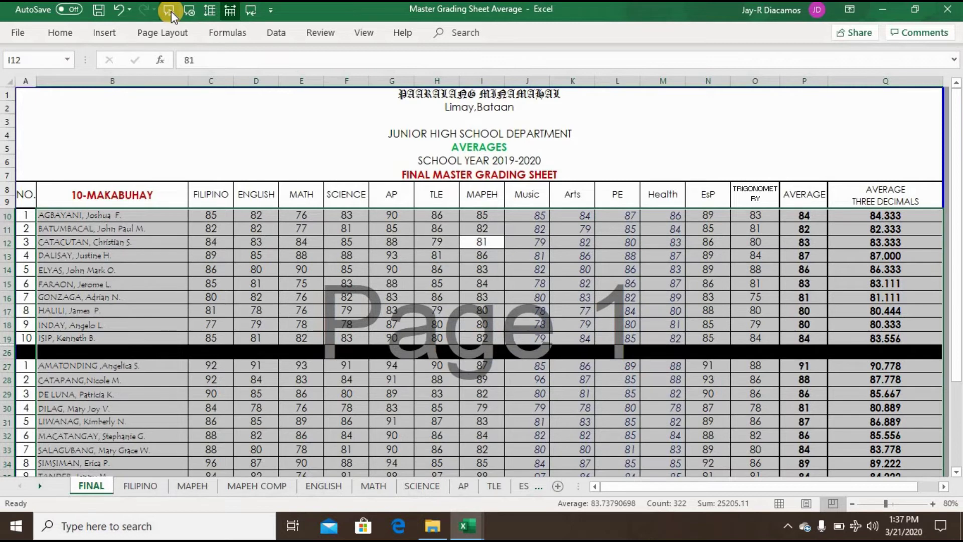
key("Right")
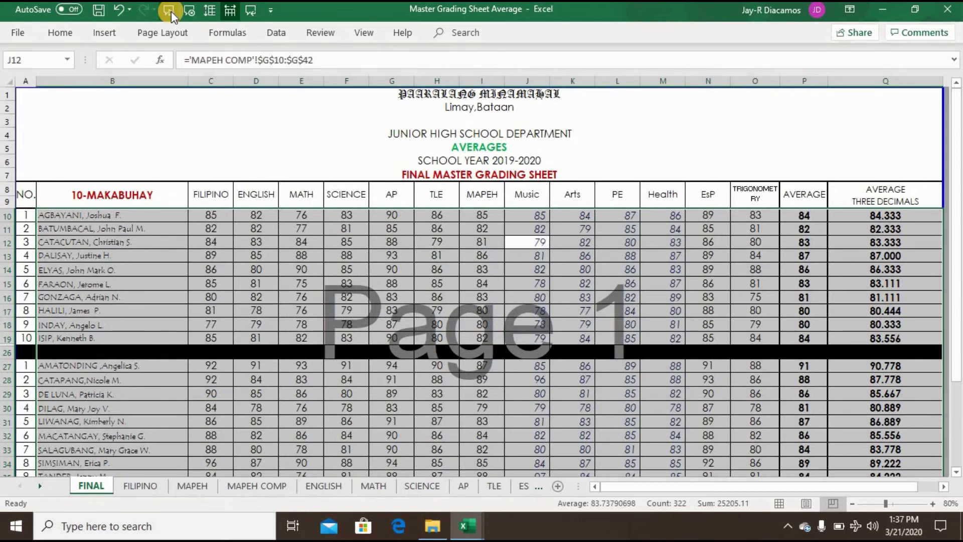
key("Right")
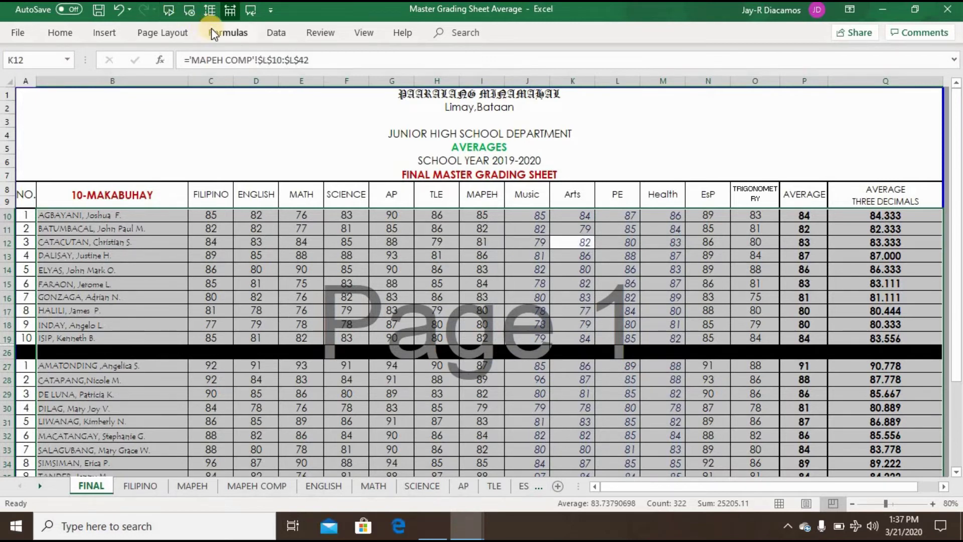
key("Right")
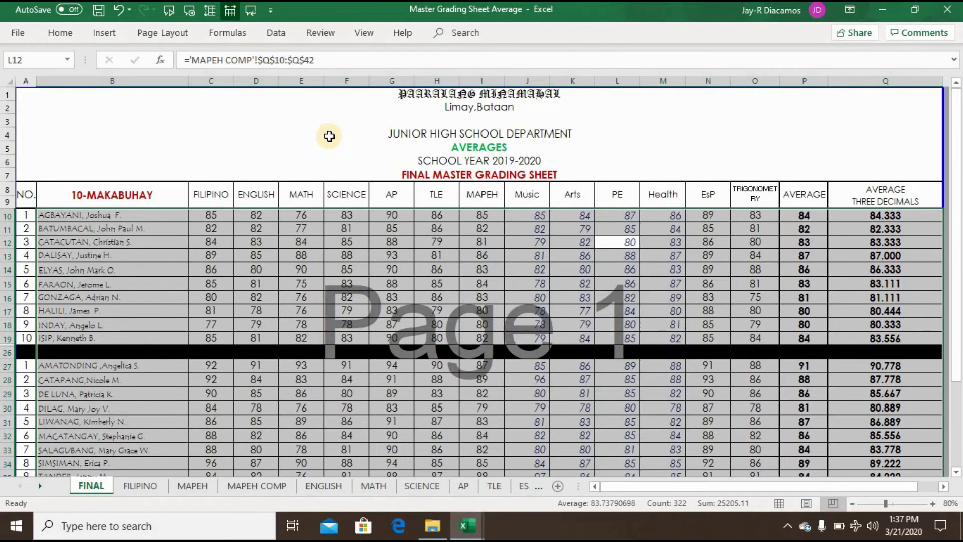
key("Right")
key("Right")
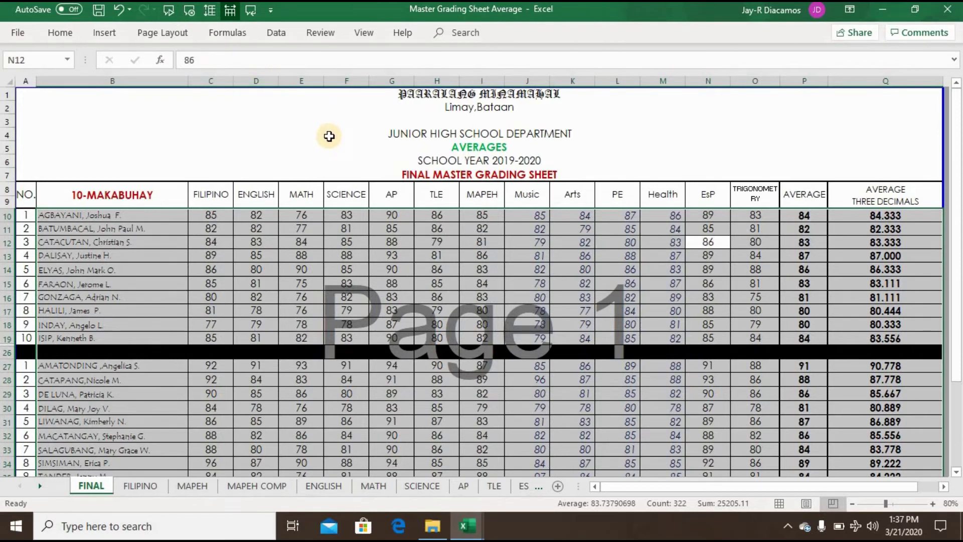
key("Right")
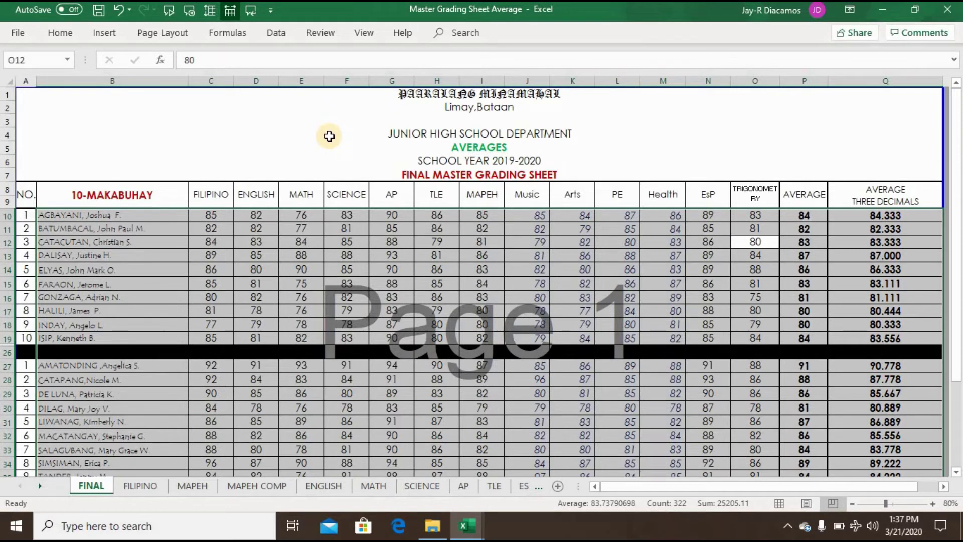
key("Right")
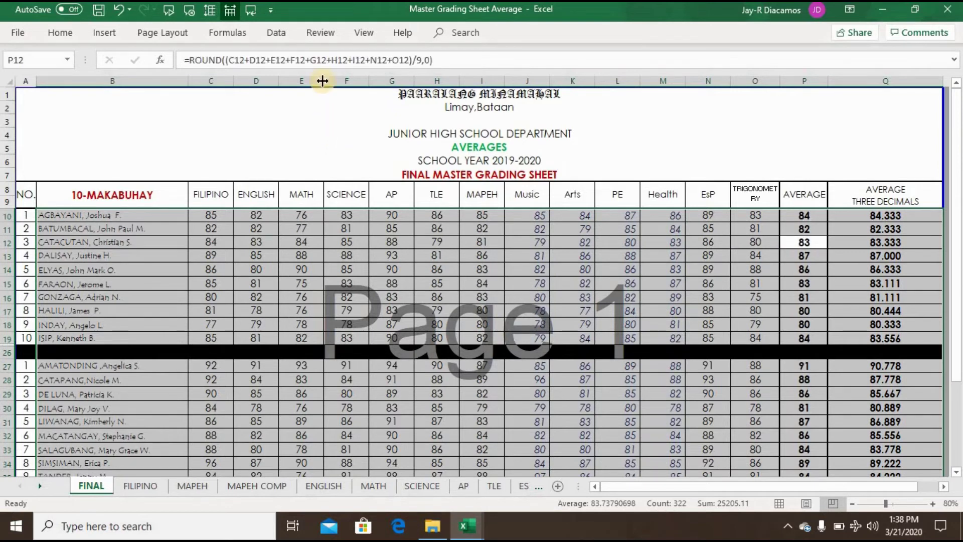
key("Right")
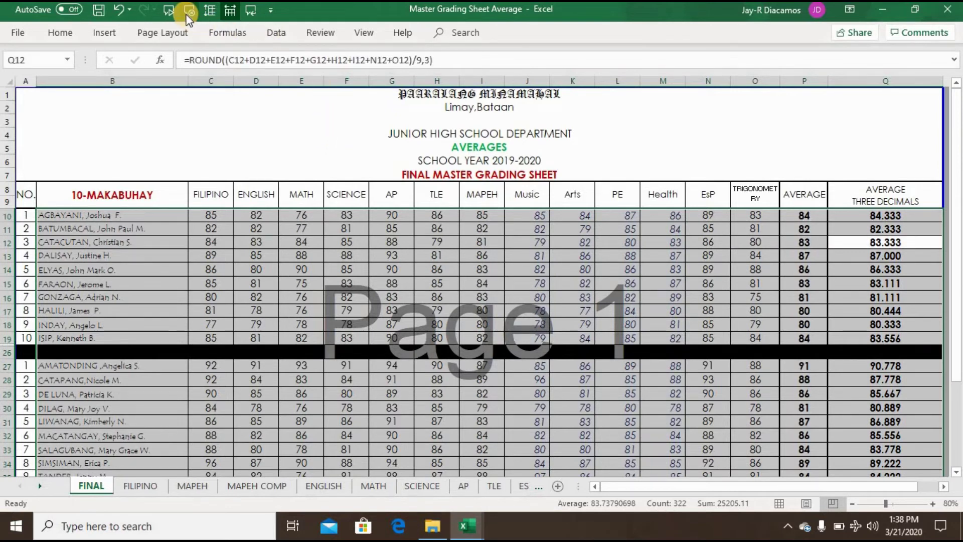
Insert a new blank worksheet, Sheet1, using Shift+F11.
key("Return")
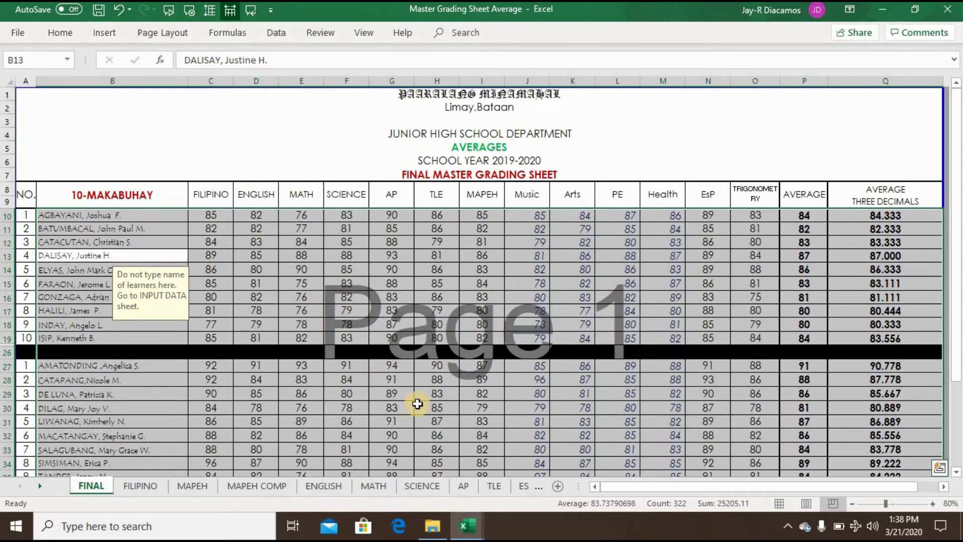
left_click(339, 268)
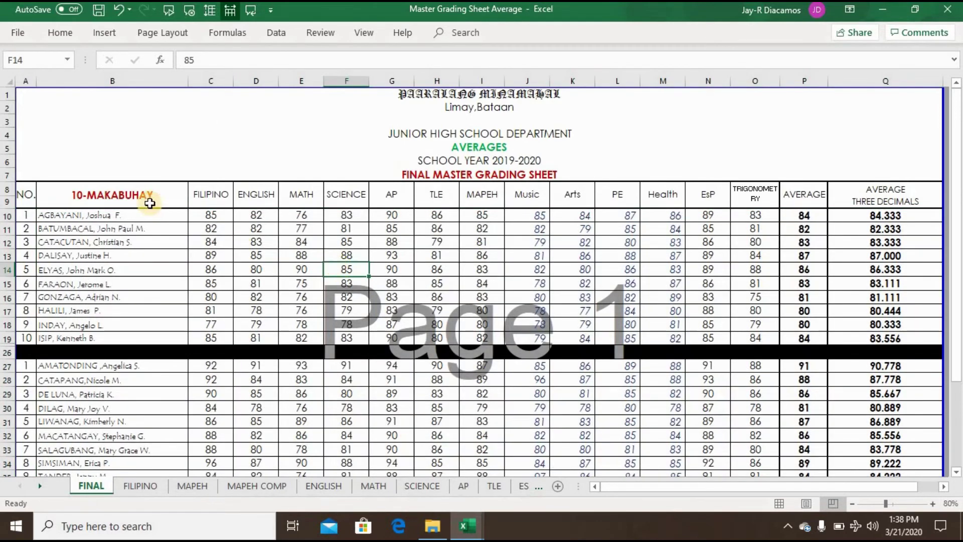
key("shift+F11")
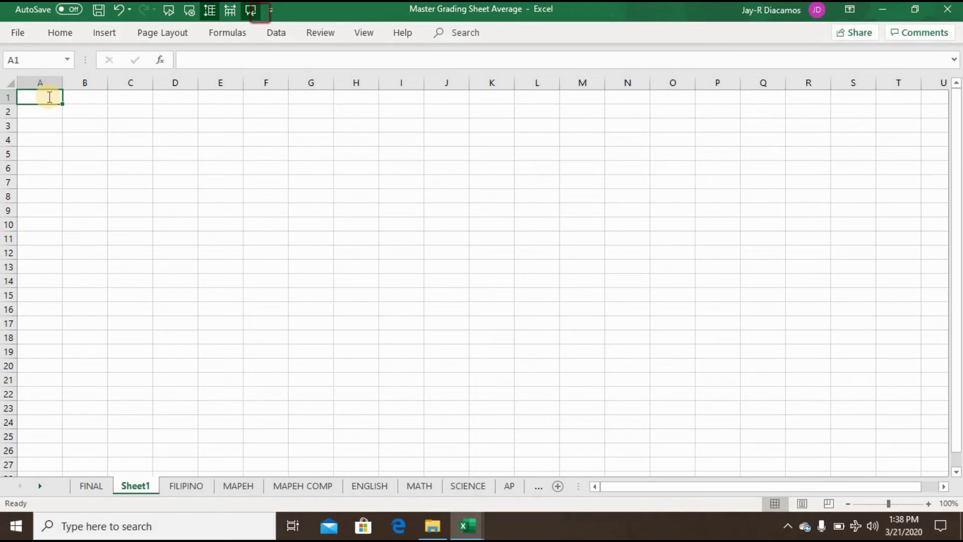
Enter STUDENTS, STUDENT 1 and STUDENT 2 in A1:A3 and widen column A to fit.
type("STUDENT")
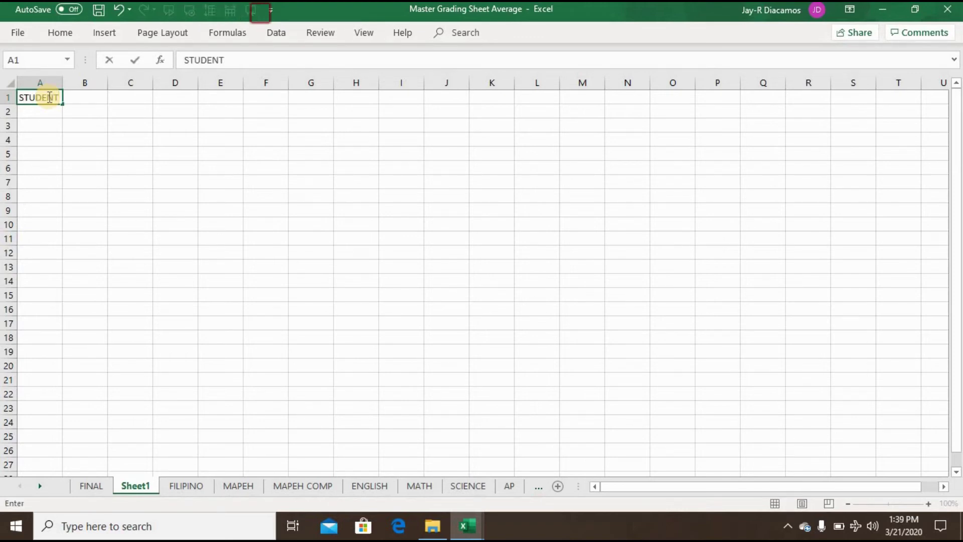
type("S")
key("Return")
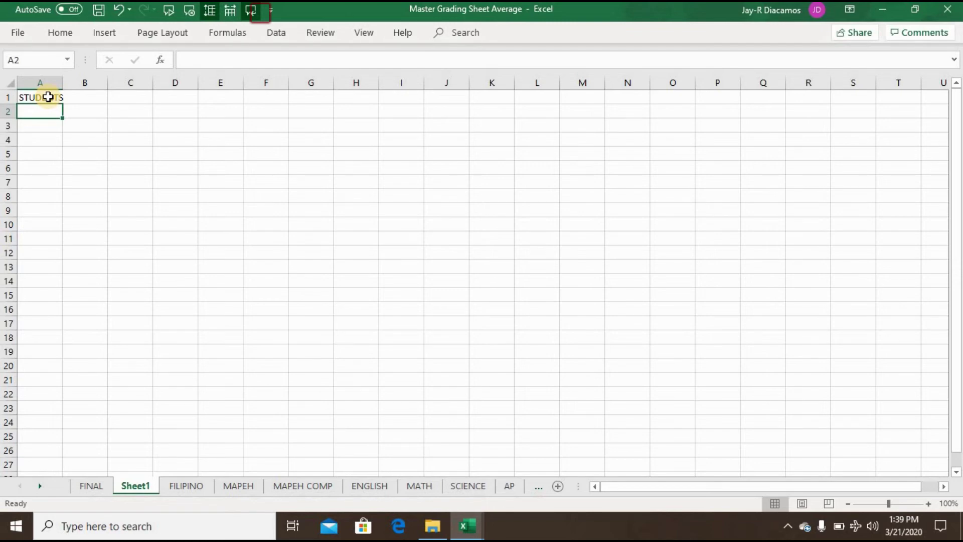
type("STUDENT 1")
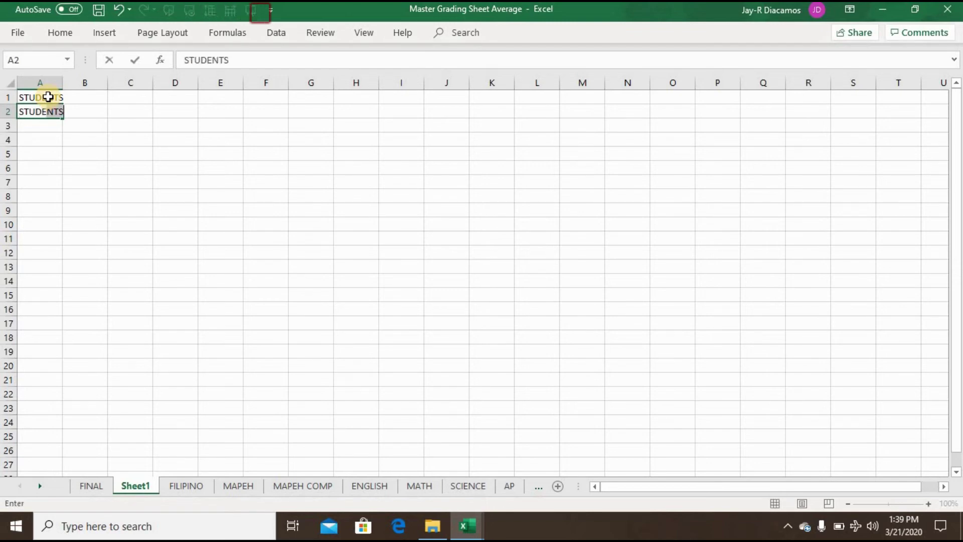
key("Return")
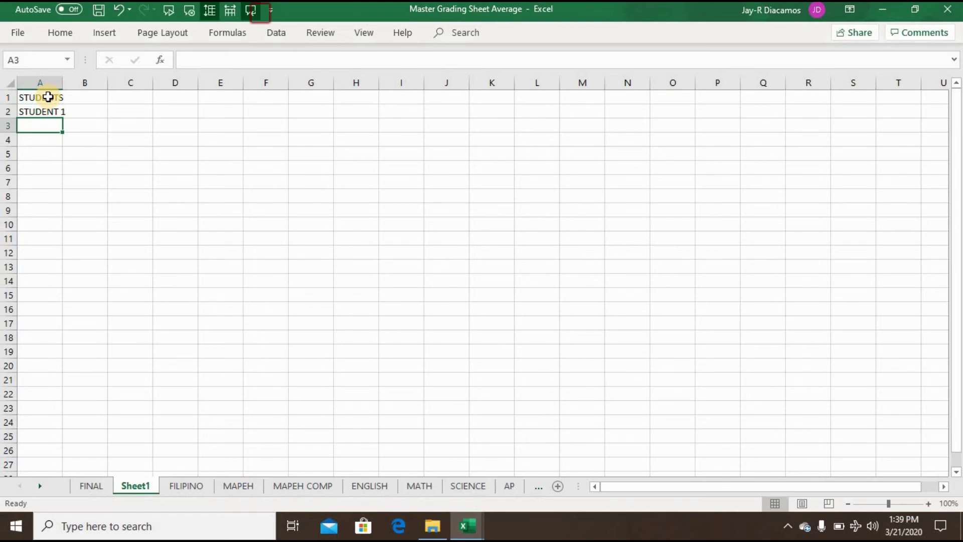
type("STUDEN")
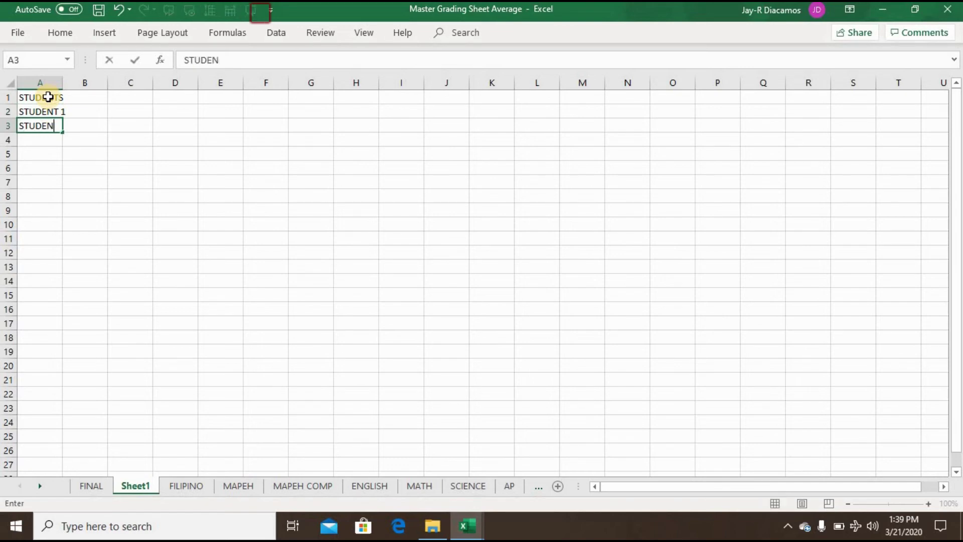
type("T 2")
key("Return")
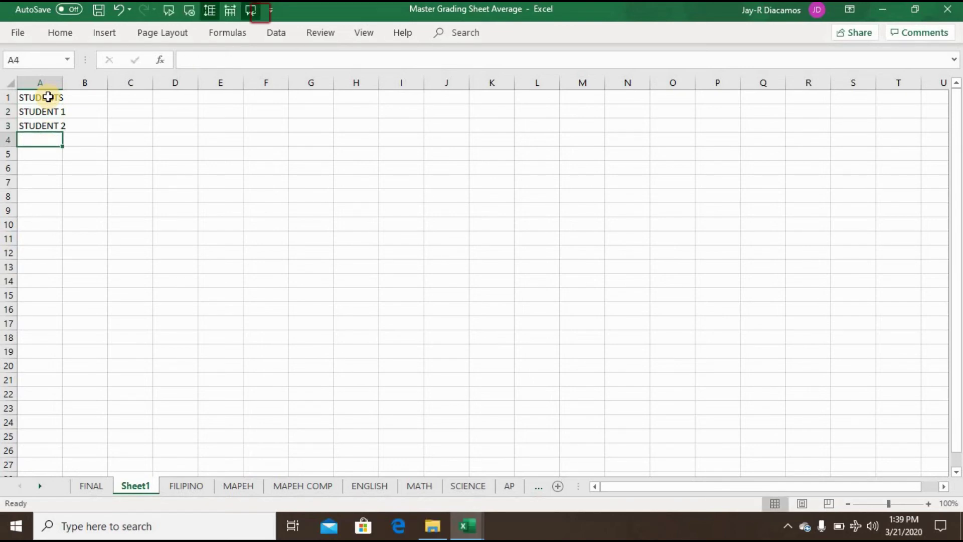
key("Up")
key("Up")
key("Up")
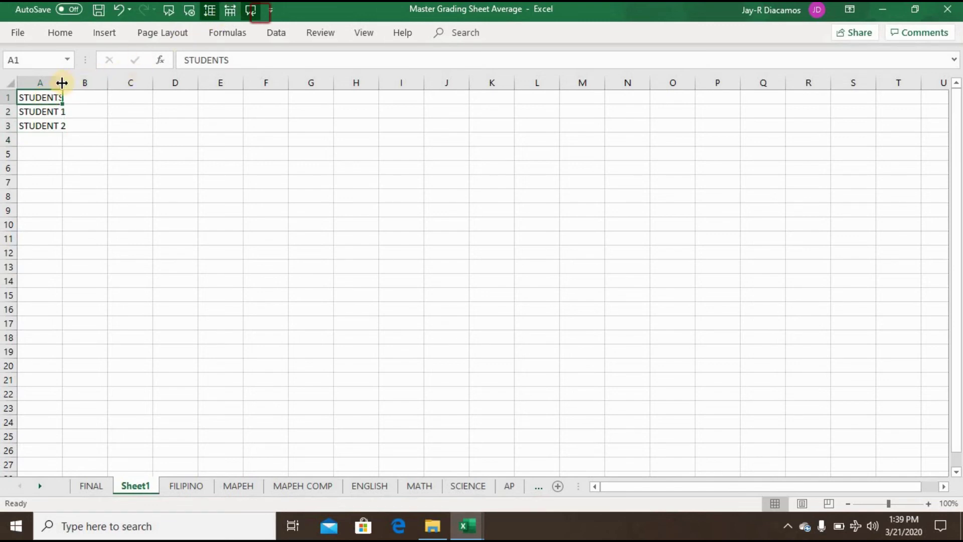
left_click_drag(62, 83, 76, 83)
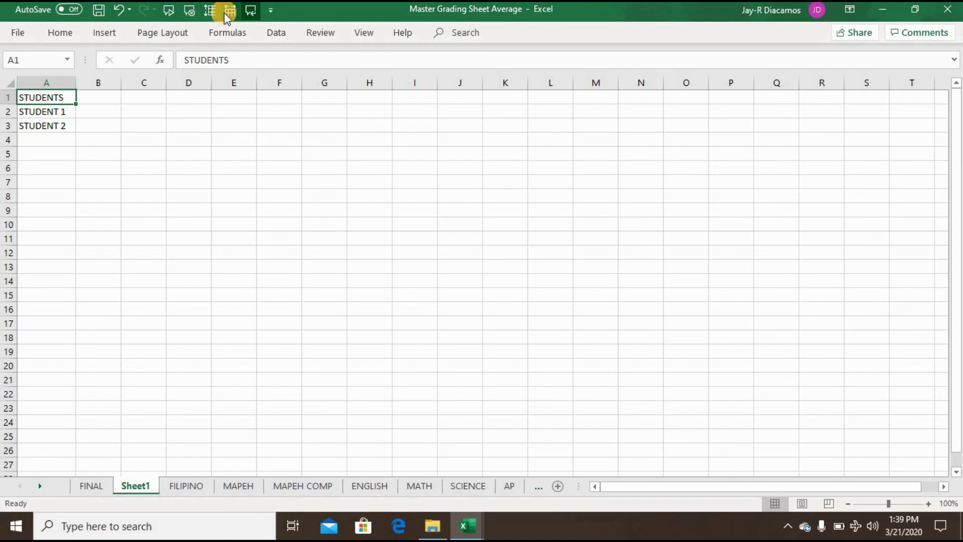
Add the AVERAGES heading in B1 and RANK in C1, autofitting column B.
key("Right")
type("A")
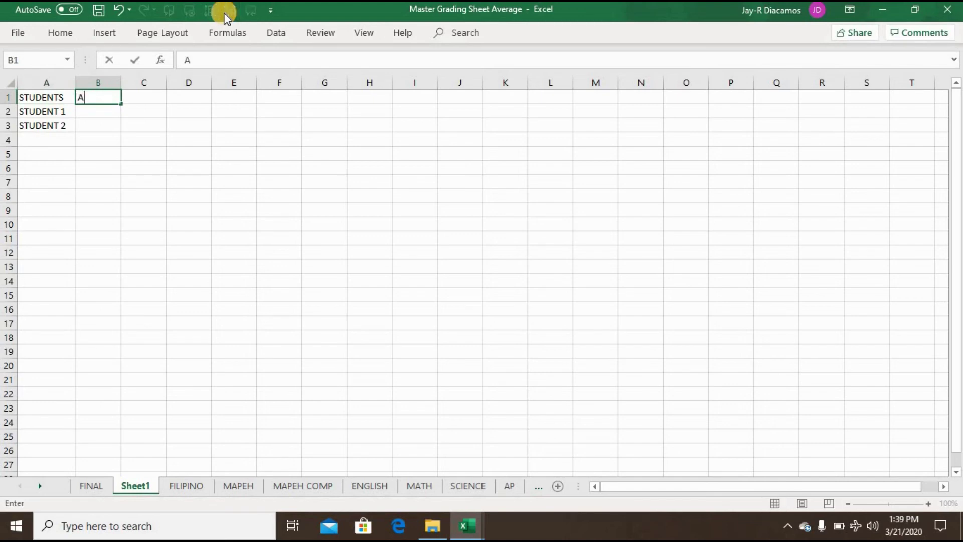
type("VERAGES")
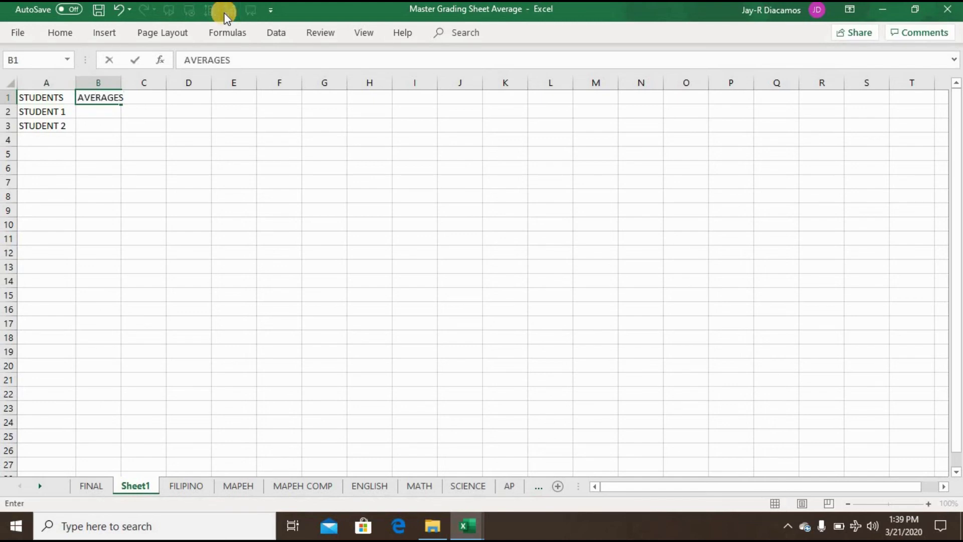
key("Return")
key("Up")
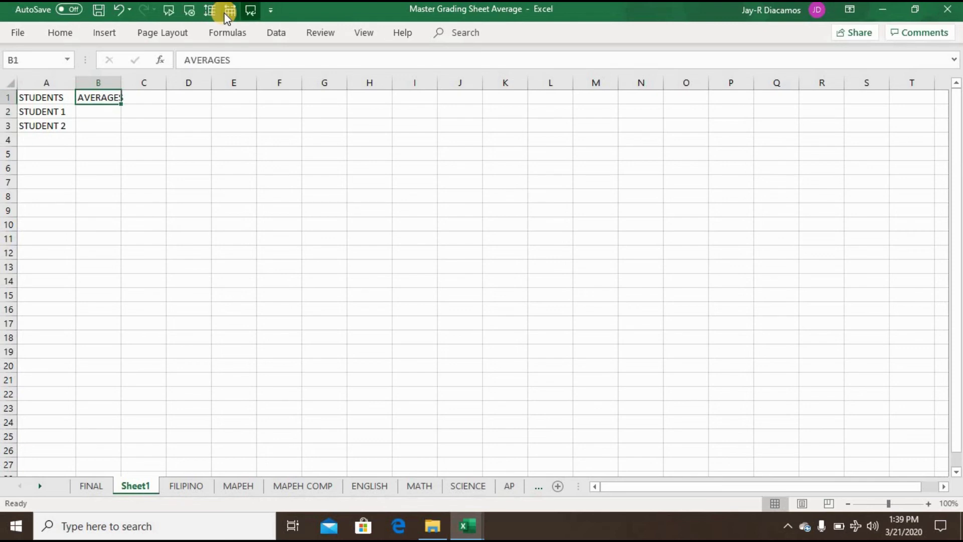
key("Right")
double_click(123, 82)
type("RANK")
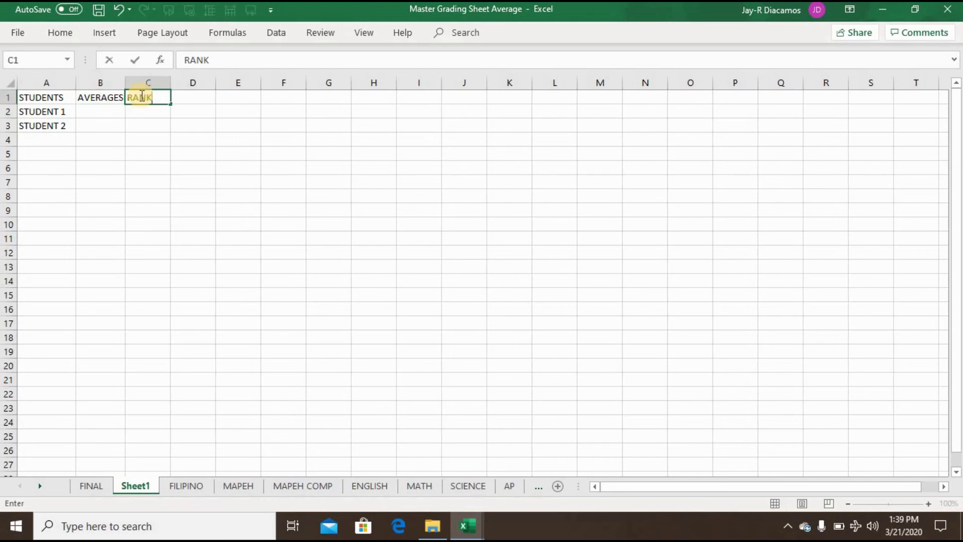
key("Right")
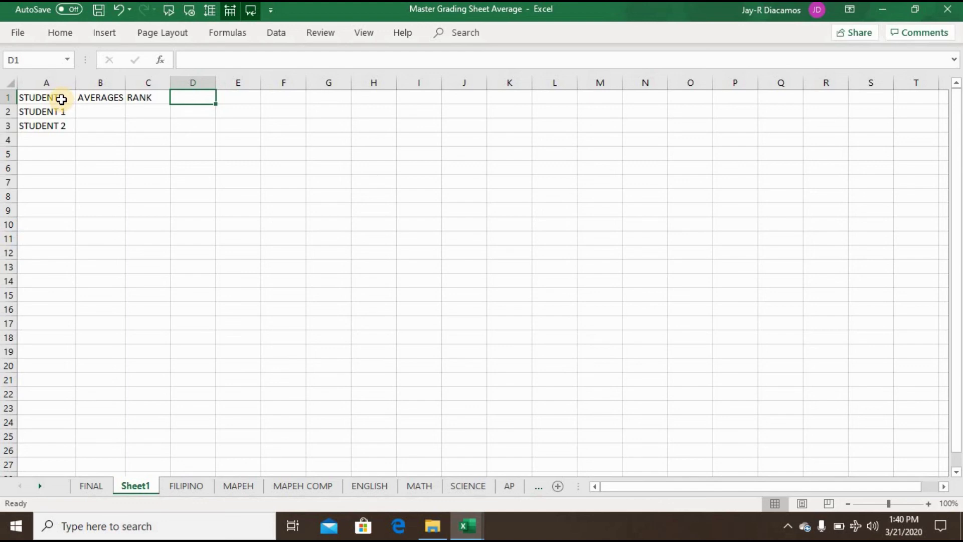
Select the three column A entries, then the AVERAGES and RANK headings.
left_click_drag(59, 98, 57, 131)
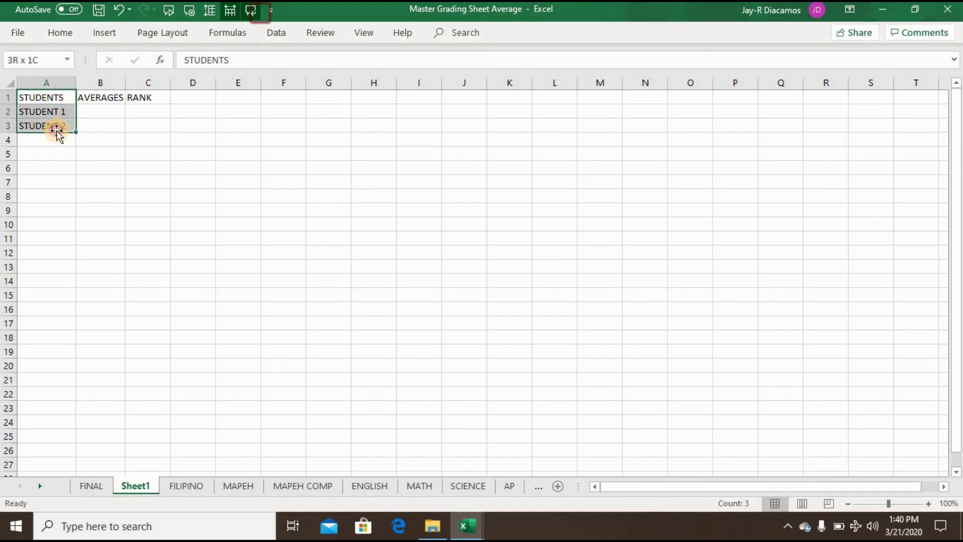
left_click(92, 97)
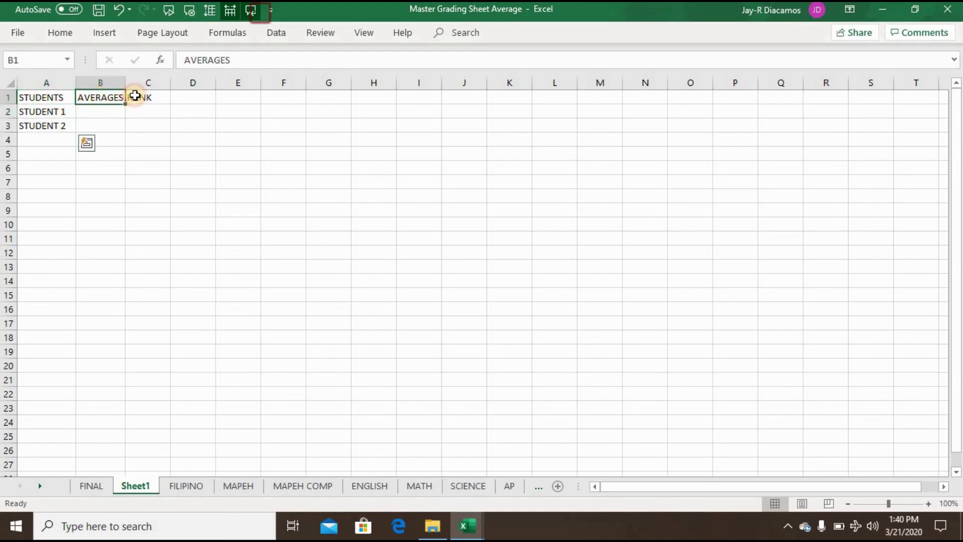
left_click_drag(134, 95, 151, 95)
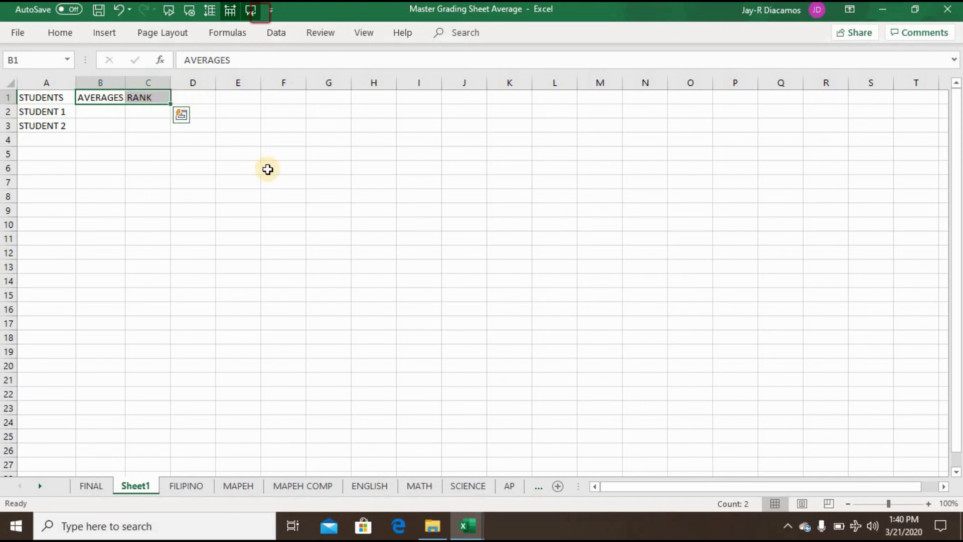
left_click(271, 194)
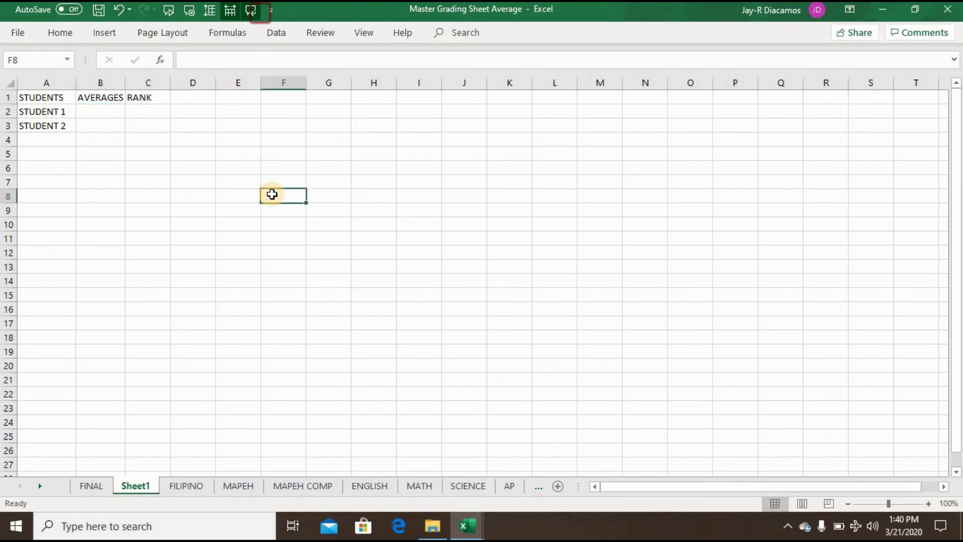